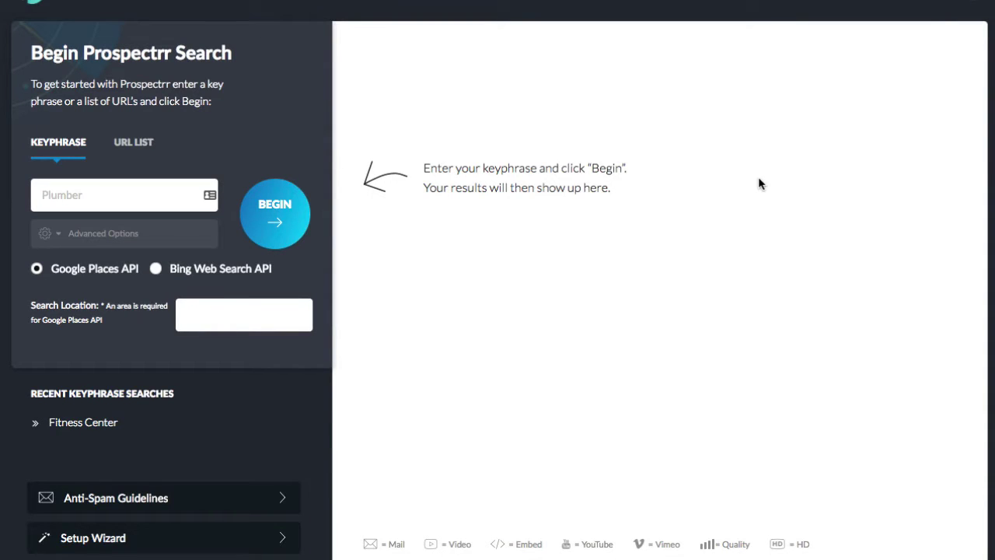
# Try the URL-list search mode and advanced options, then return to keyphrase search
pyautogui.scroll(1, 668, 167)
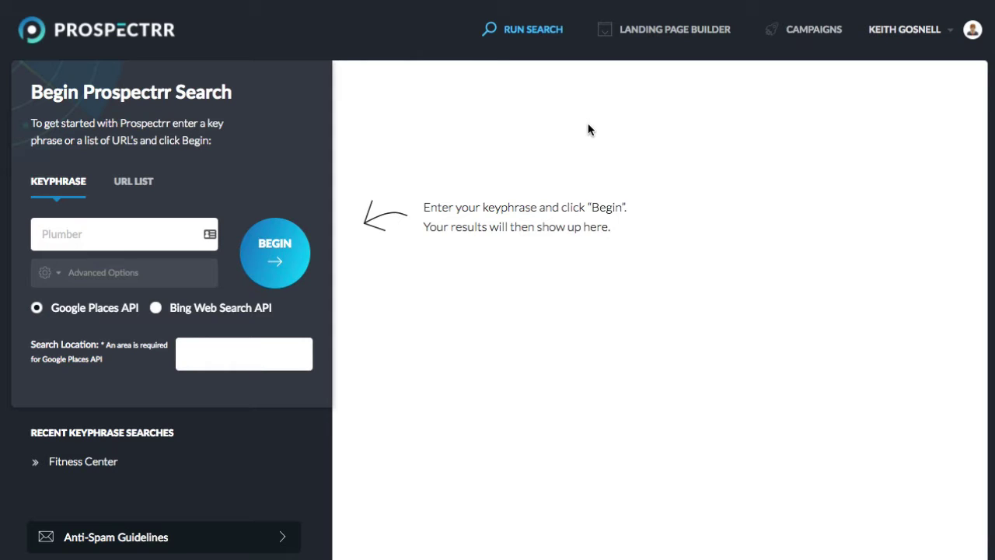
pyautogui.click(129, 187)
pyautogui.click(78, 187)
pyautogui.click(117, 274)
pyautogui.click(117, 275)
pyautogui.scroll(-1, 689, 256)
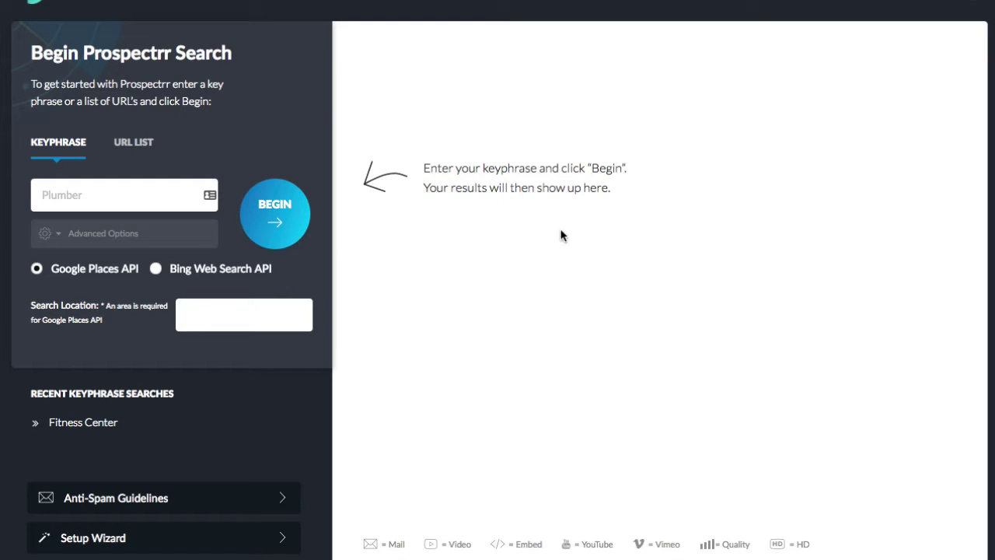
# Enter 'Fitness Centers' as the search keyphrase and expand the advanced options
pyautogui.click(105, 188)
pyautogui.write('Fitness Centers')
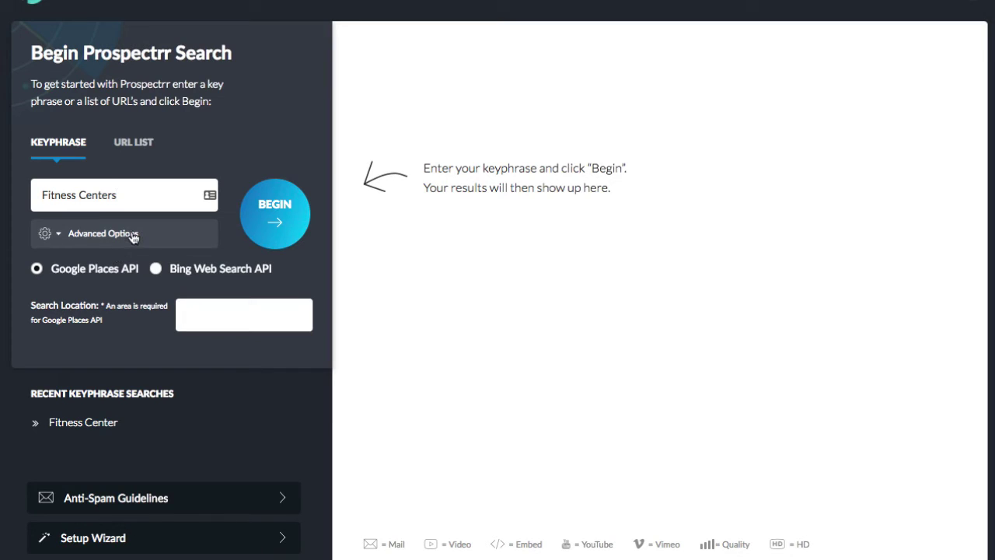
pyautogui.click(134, 235)
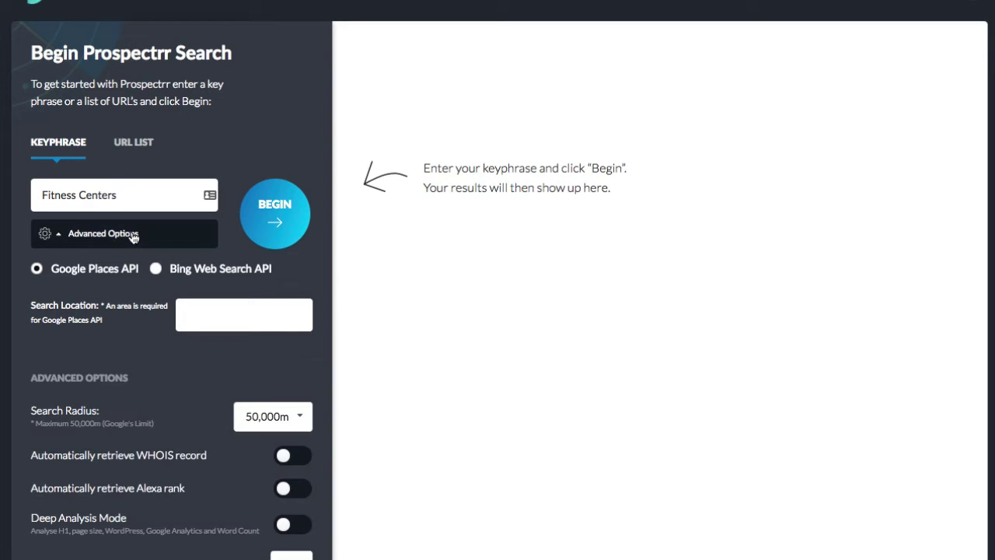
# Set the search location to New York, NY, United States
pyautogui.click(210, 315)
pyautogui.write('New Your')
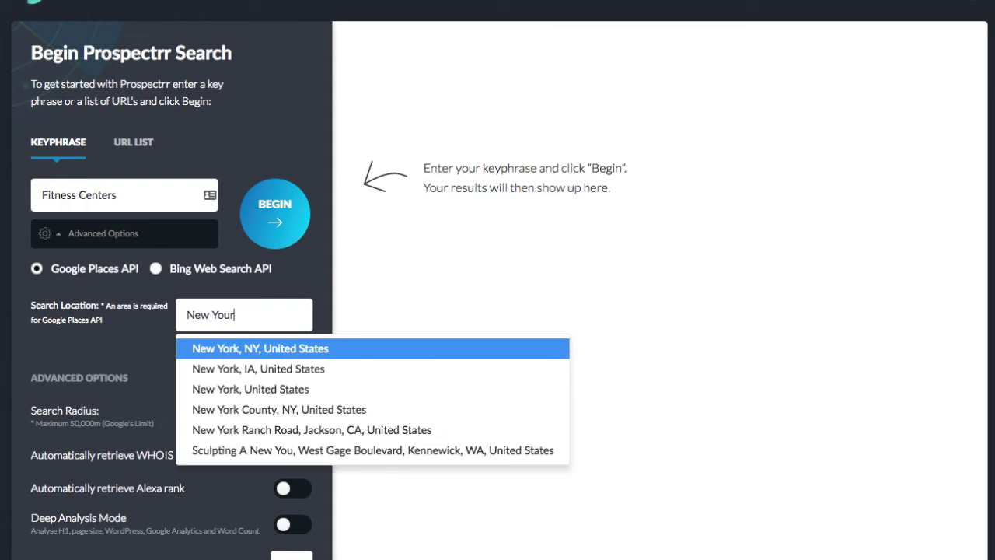
pyautogui.press('BackSpace')
pyautogui.press('BackSpace')
pyautogui.write('rk')
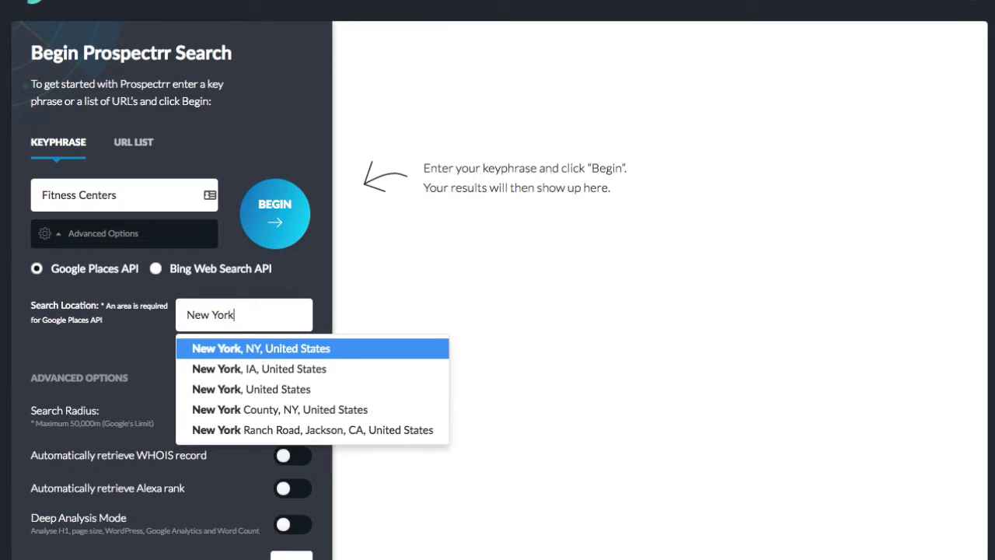
pyautogui.click(280, 348)
pyautogui.scroll(-1, 204, 393)
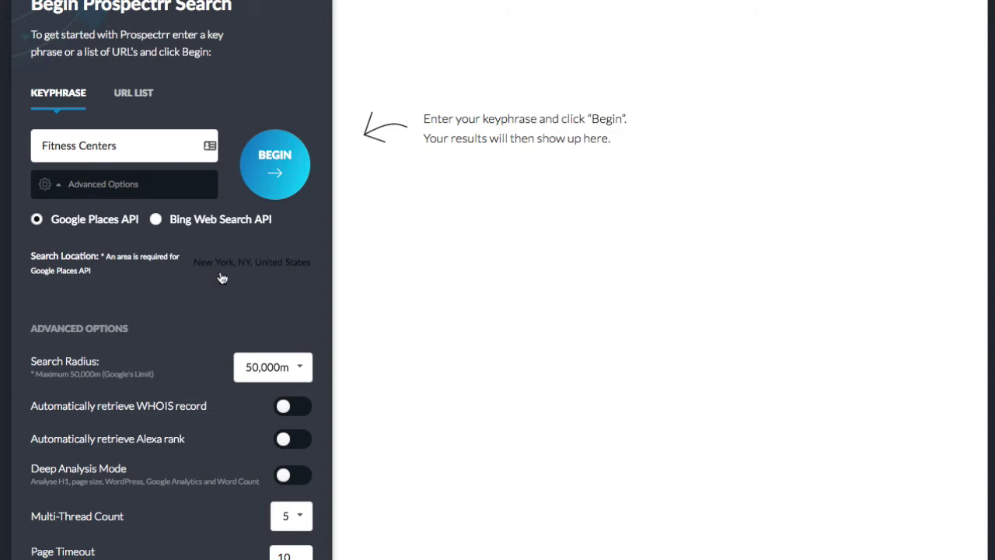
# Switch on the WHOIS, Alexa rank and Deep Analysis Mode toggles in Advanced Options
pyautogui.scroll(-2, 193, 306)
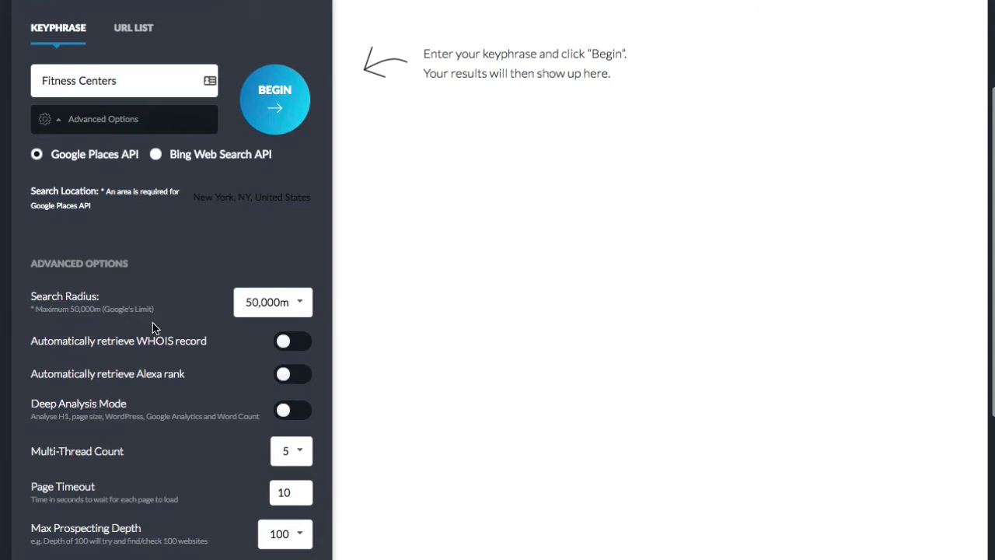
pyautogui.click(300, 346)
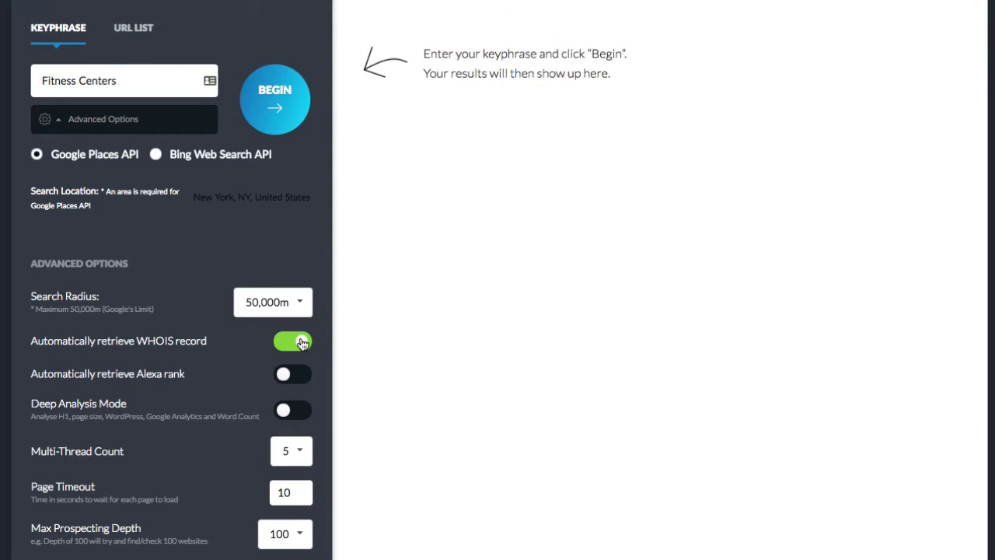
pyautogui.click(291, 378)
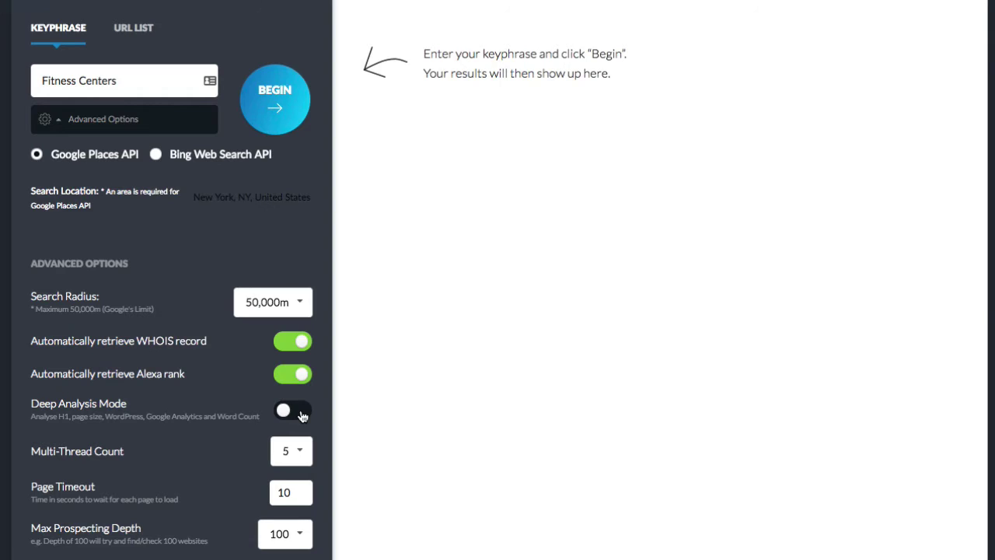
pyautogui.click(302, 416)
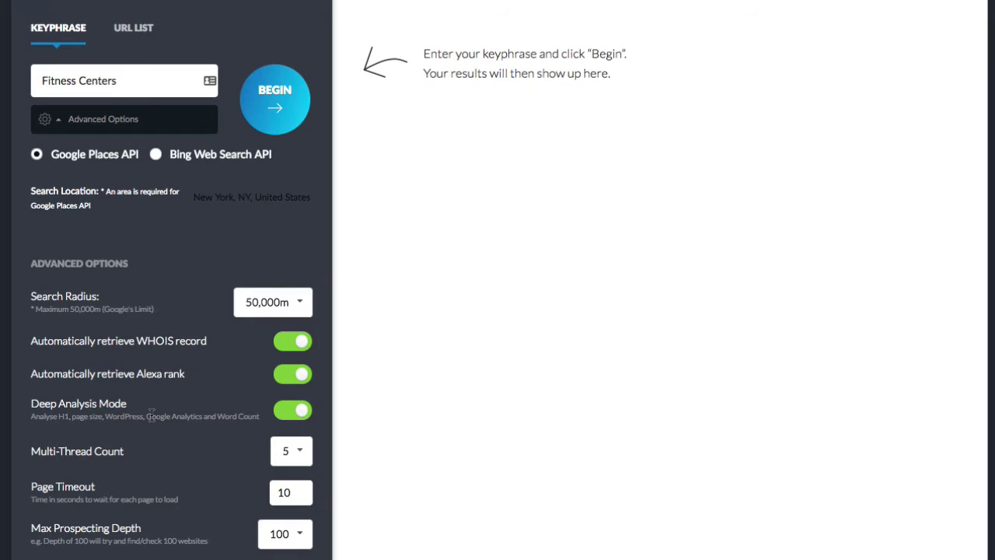
# Check the Page Timeout value and leave it at 10 seconds
pyautogui.scroll(-2, 194, 410)
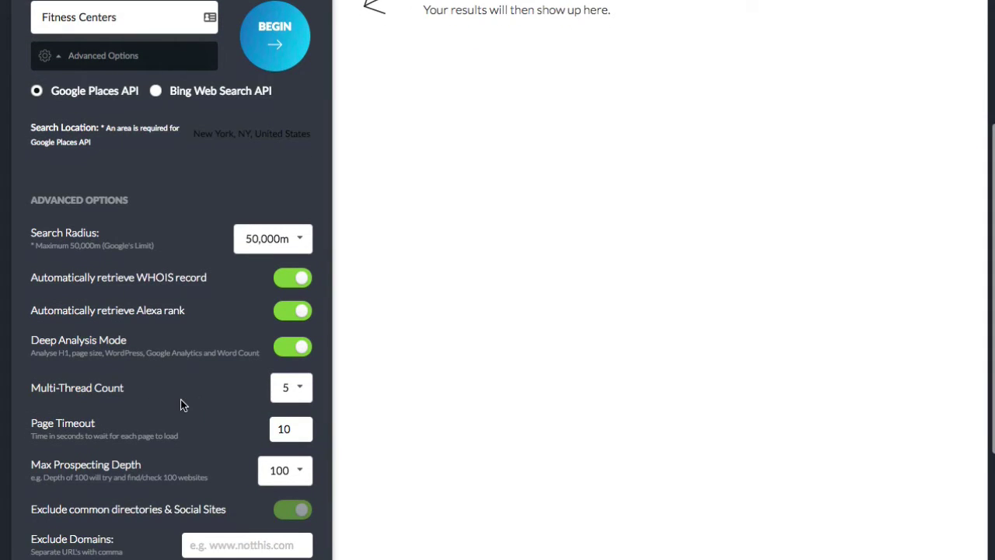
pyautogui.scroll(-1, 180, 402)
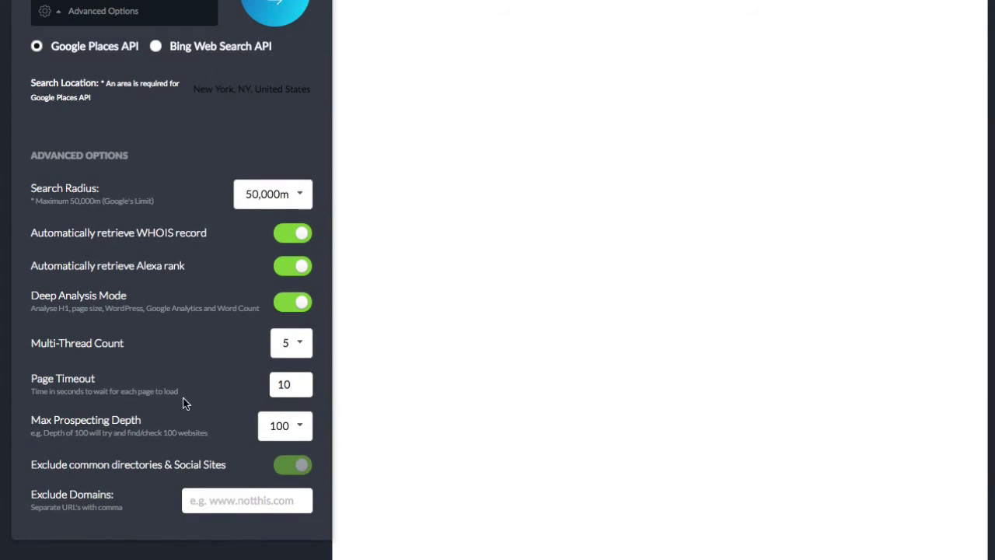
pyautogui.click(296, 384)
pyautogui.doubleClick(292, 384)
pyautogui.click(300, 385)
# Set Max Prospecting Depth to 20 websites
pyautogui.scroll(-1, 168, 429)
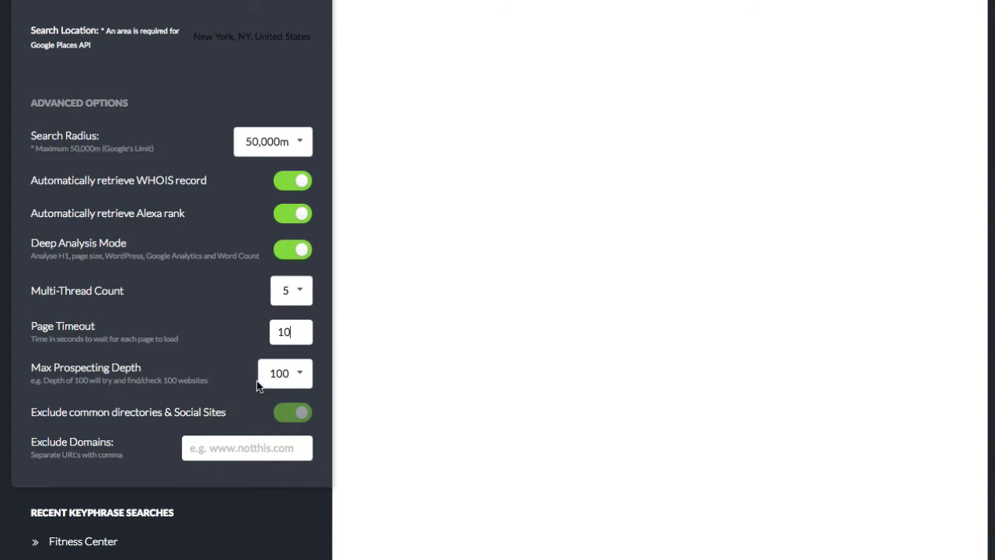
pyautogui.click(298, 377)
pyautogui.click(291, 403)
pyautogui.scroll(-2, 155, 424)
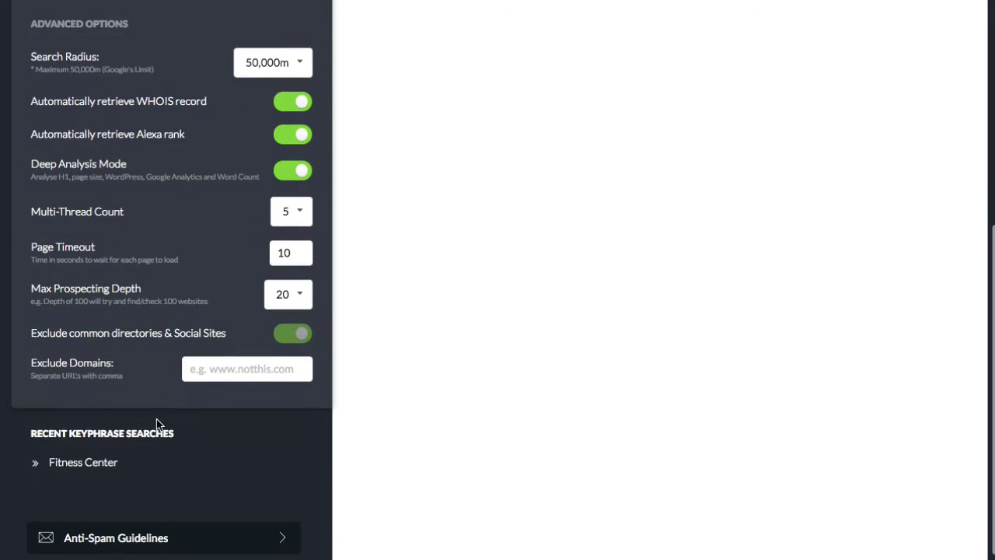
pyautogui.scroll(5, 156, 423)
pyautogui.scroll(2, 156, 424)
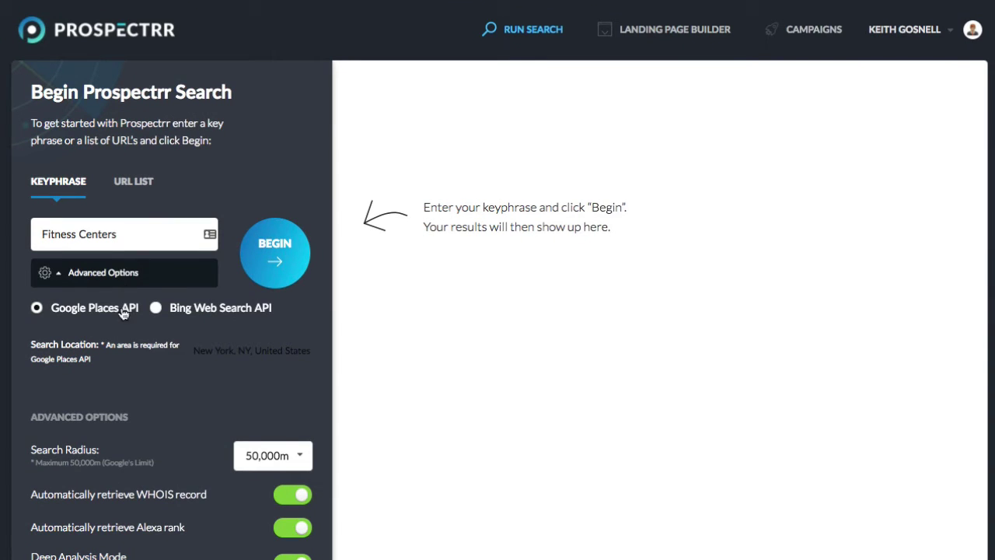
# Start the Fitness Centers search with BEGIN and let it finish with 19 results analysed
pyautogui.click(249, 269)
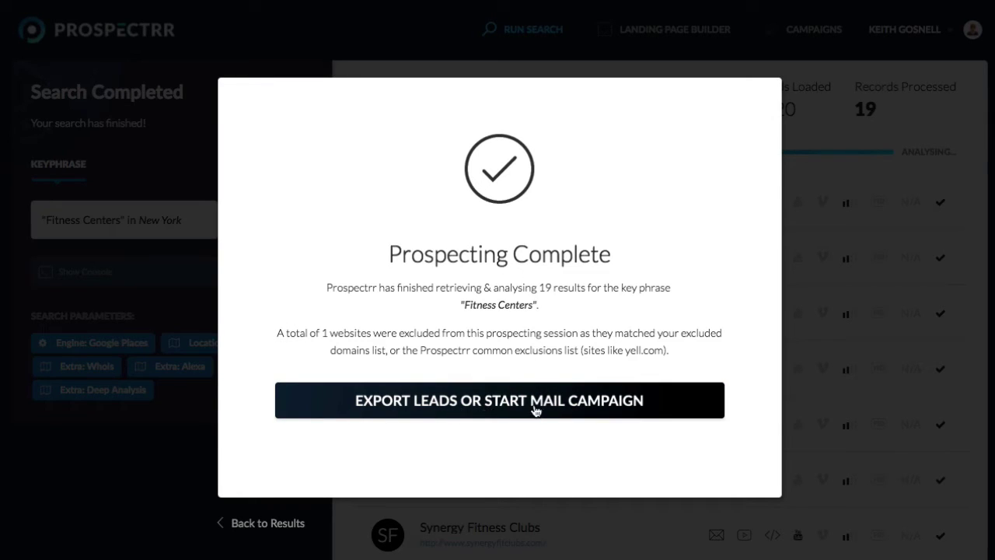
# Close the Prospecting Complete summary and browse the analysed prospect list toward Synergy Fitness Clubs
pyautogui.click(281, 527)
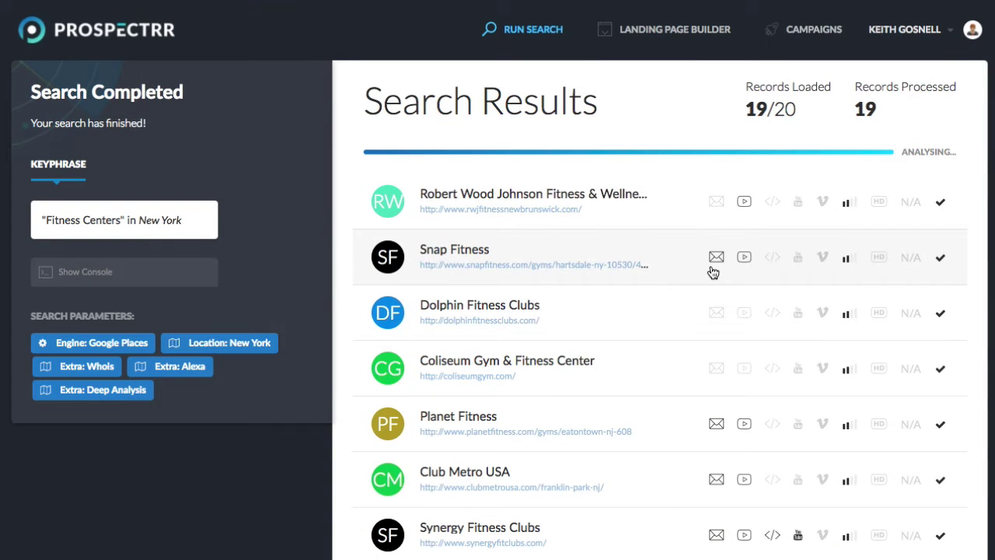
pyautogui.scroll(-5, 713, 272)
pyautogui.scroll(5, 713, 272)
pyautogui.scroll(-10, 713, 272)
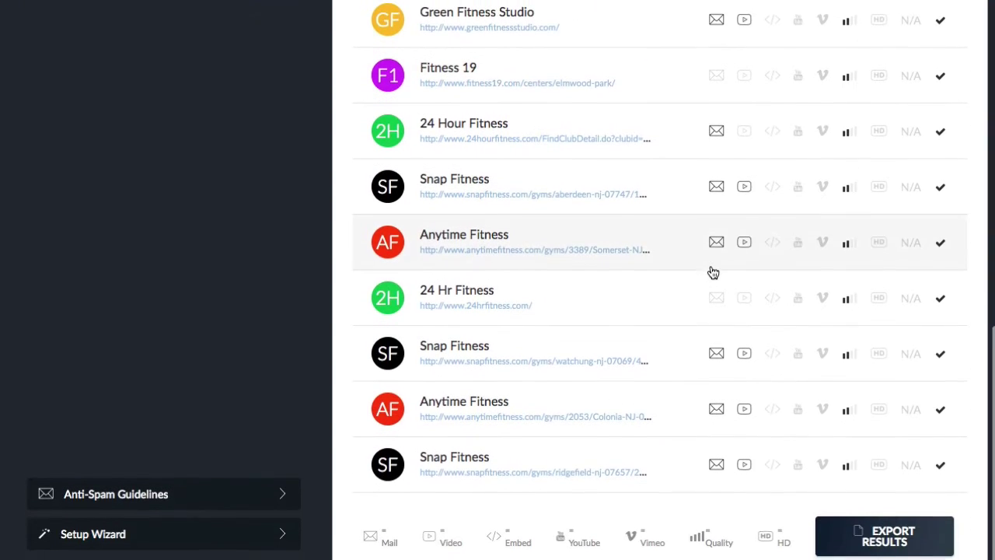
pyautogui.scroll(10, 713, 272)
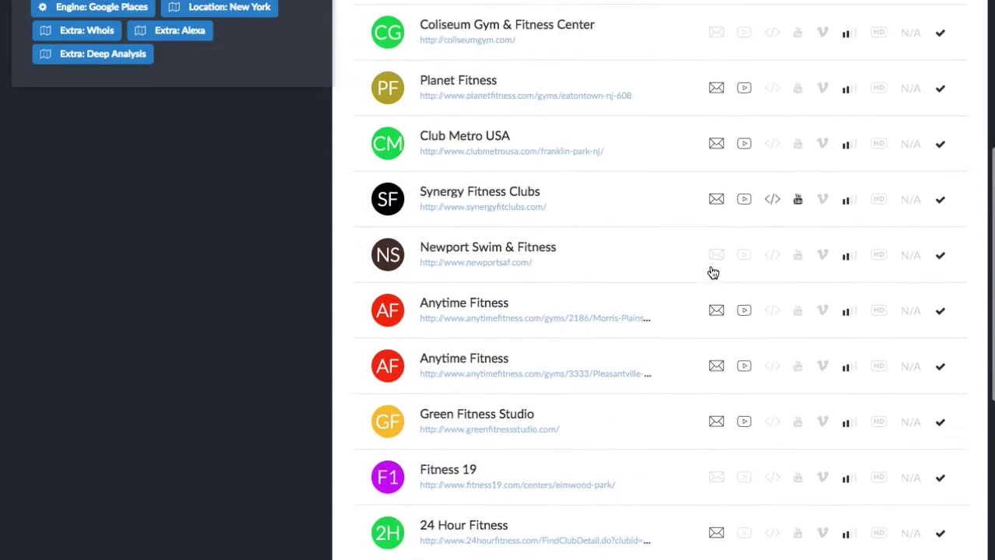
pyautogui.scroll(3, 713, 272)
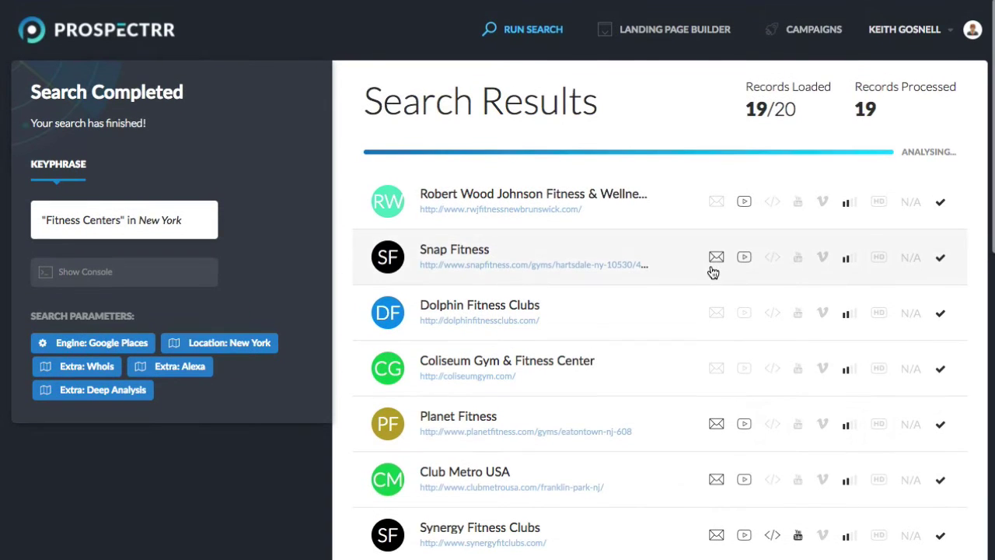
pyautogui.scroll(-10, 684, 315)
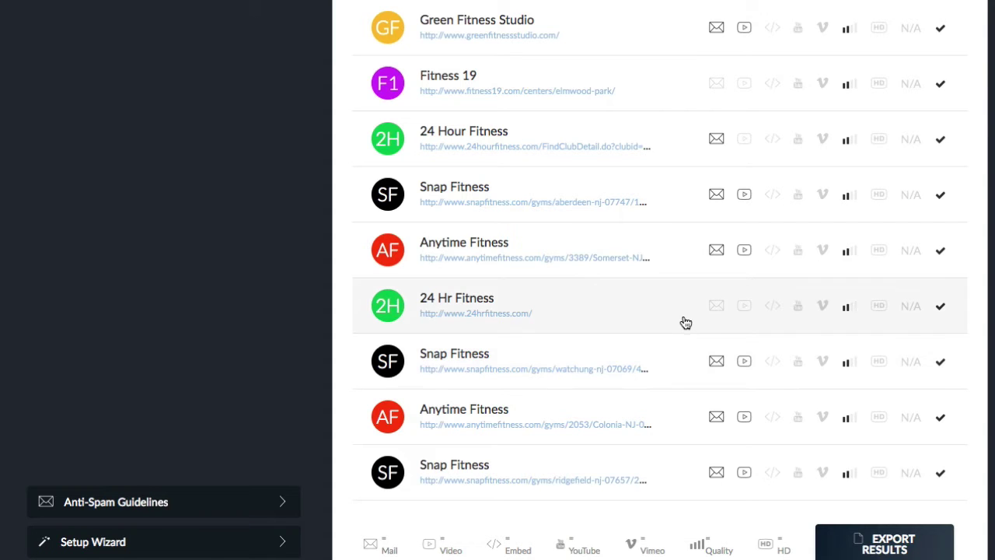
pyautogui.scroll(15, 685, 322)
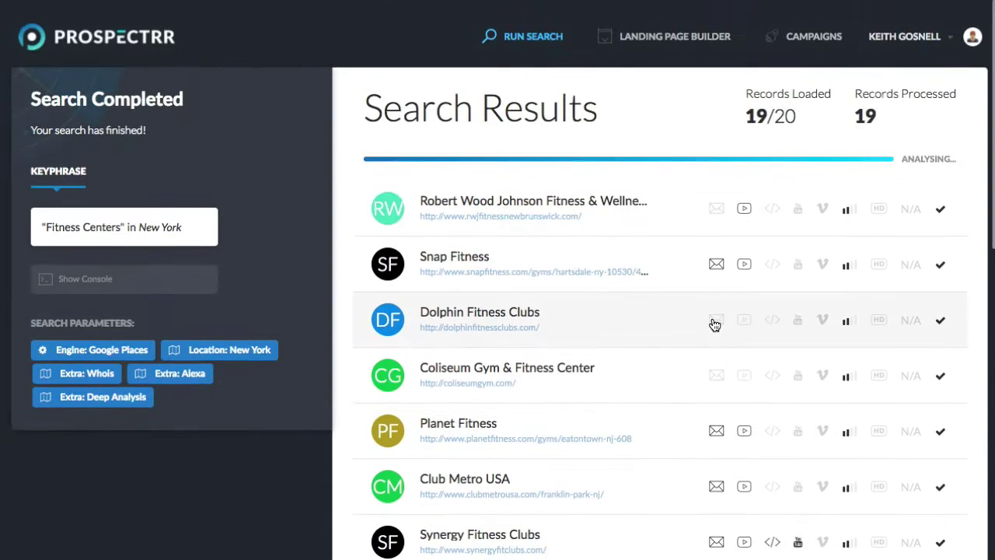
pyautogui.scroll(-2, 710, 322)
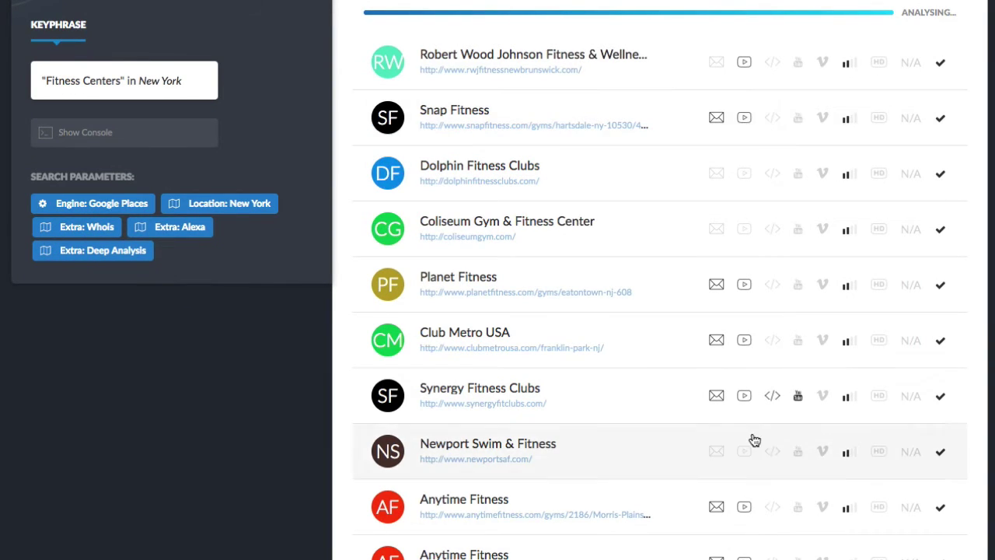
pyautogui.scroll(-2, 722, 388)
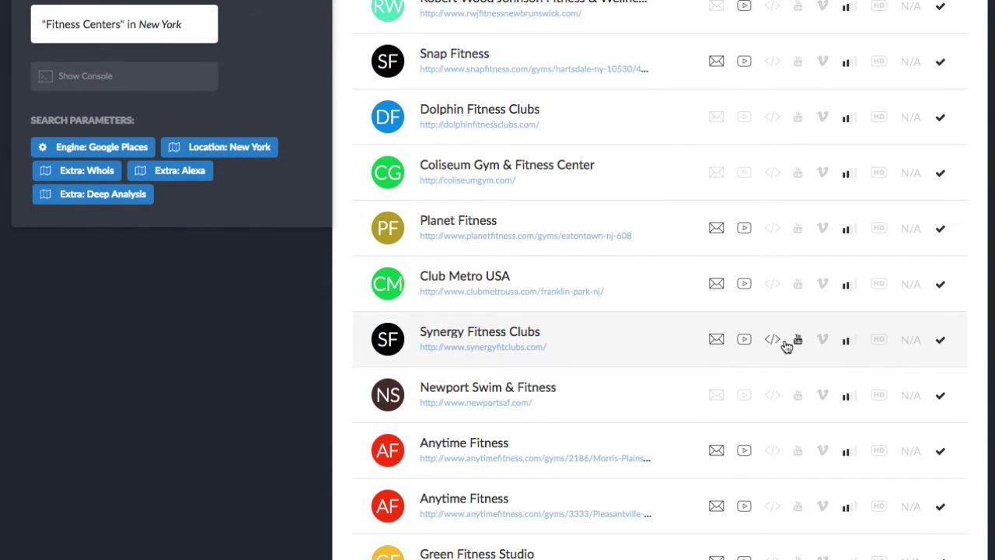
pyautogui.scroll(-5, 726, 356)
pyautogui.scroll(-7, 726, 358)
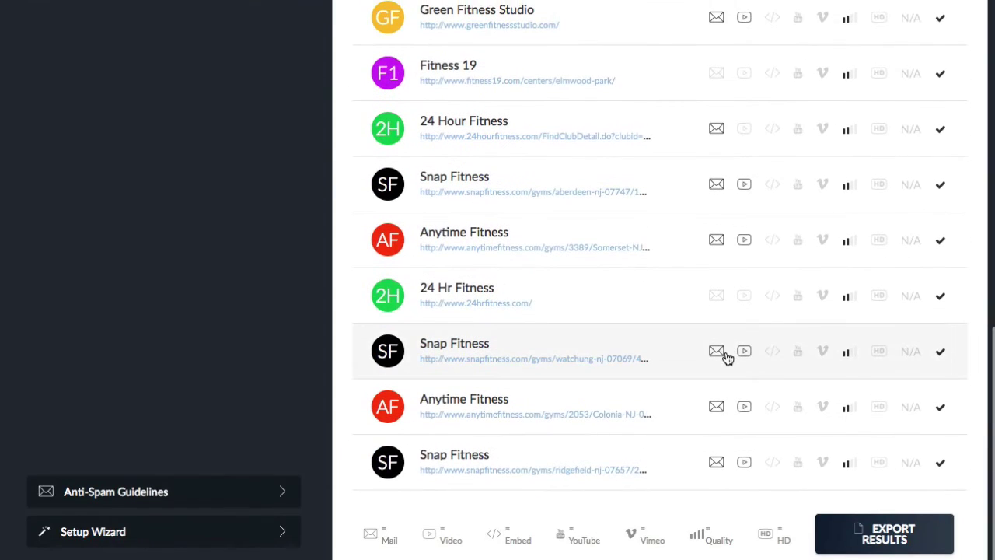
pyautogui.scroll(14, 726, 358)
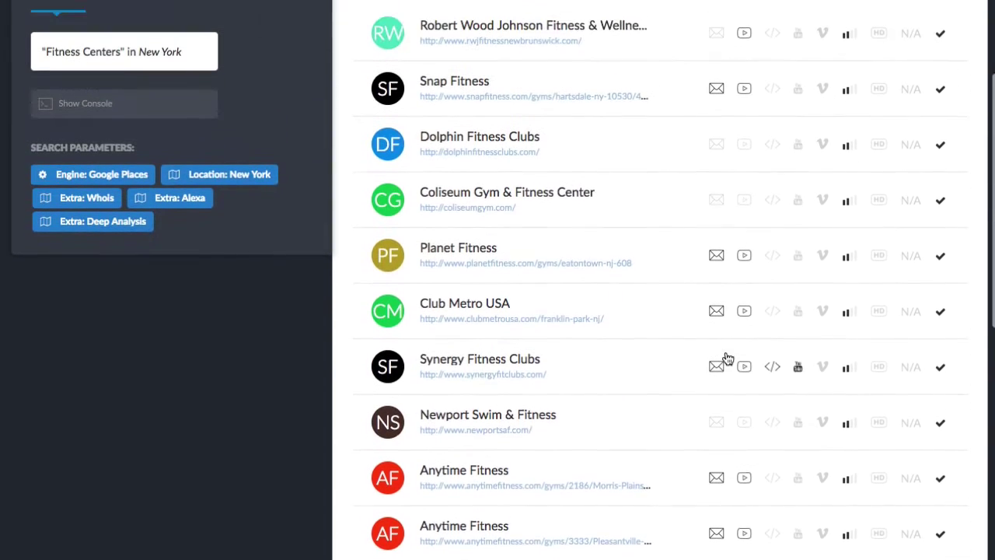
pyautogui.click(616, 367)
pyautogui.scroll(-6, 693, 332)
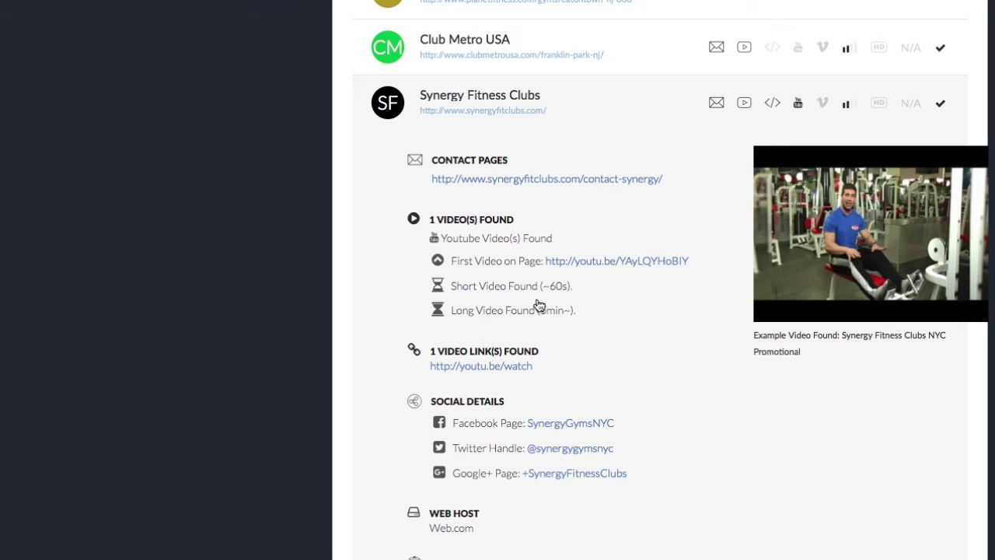
pyautogui.scroll(-2, 596, 318)
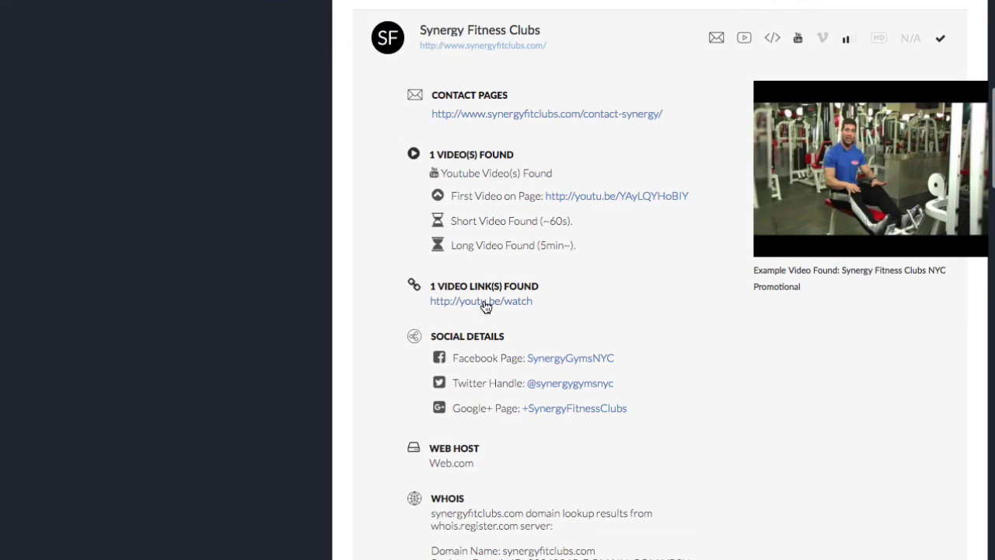
pyautogui.scroll(-2, 595, 319)
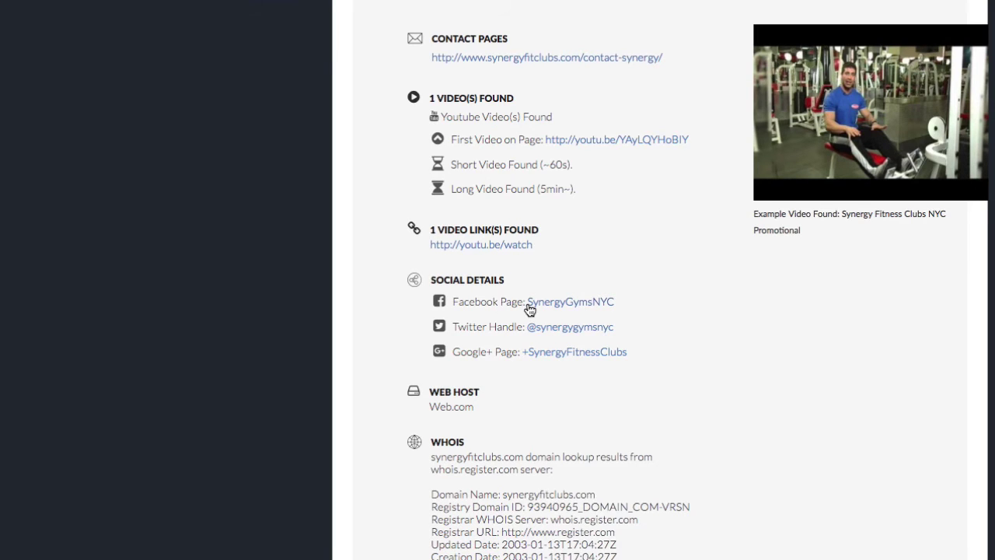
pyautogui.scroll(-1, 528, 310)
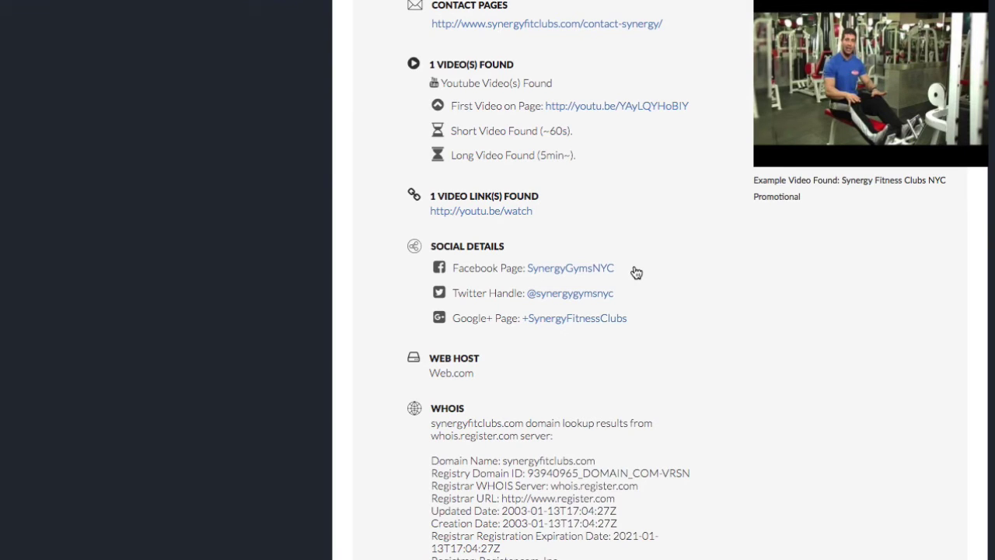
pyautogui.scroll(-2, 622, 288)
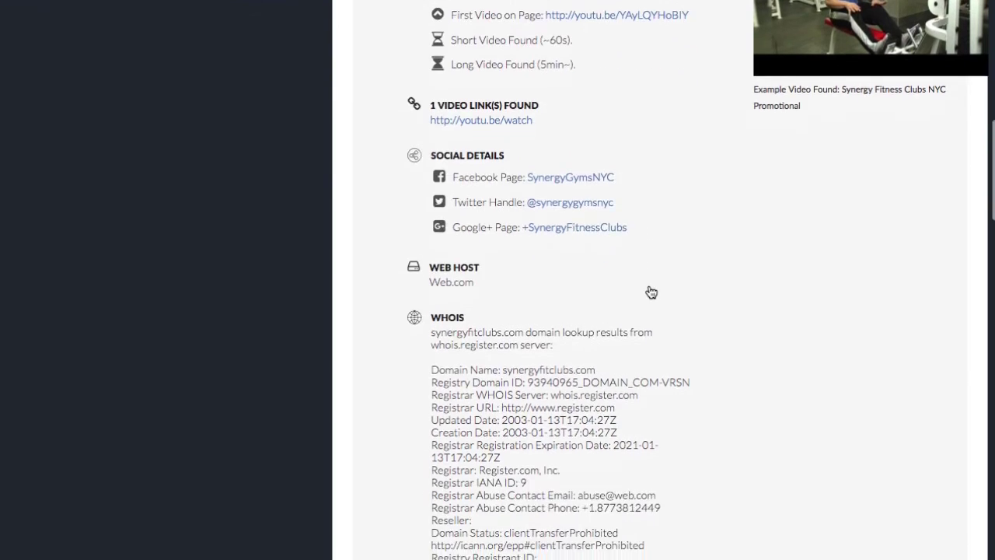
pyautogui.scroll(-1, 482, 300)
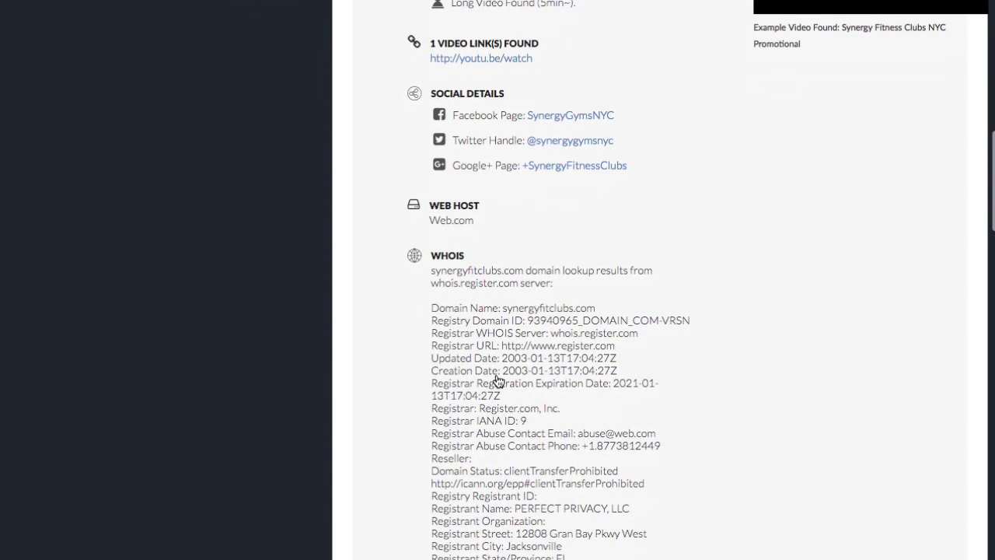
pyautogui.scroll(-2, 546, 369)
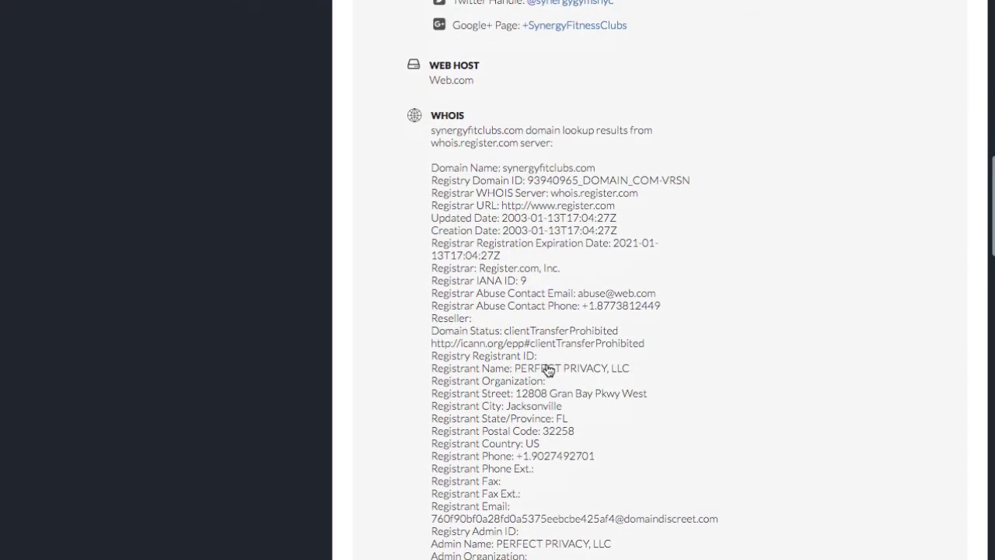
pyautogui.scroll(-2, 547, 368)
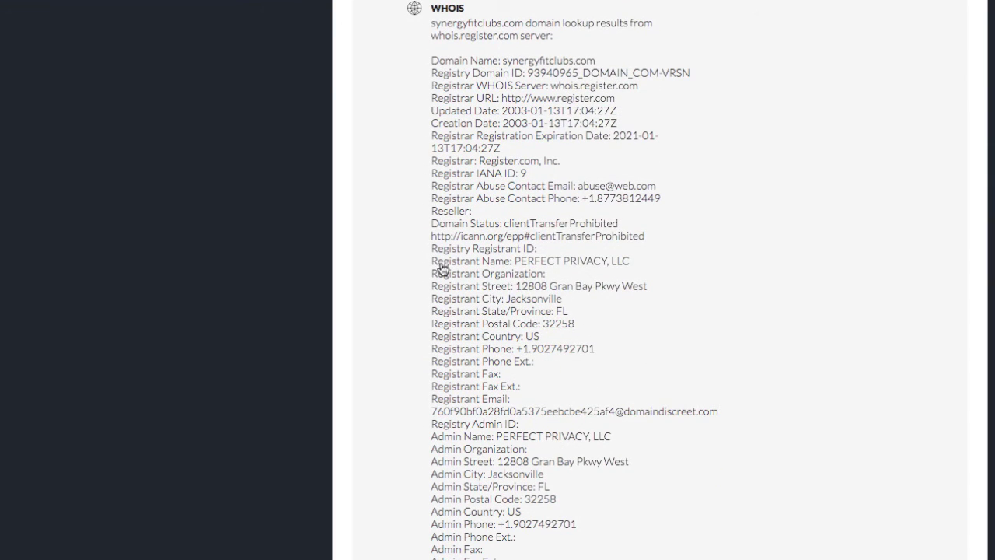
pyautogui.scroll(-15, 529, 298)
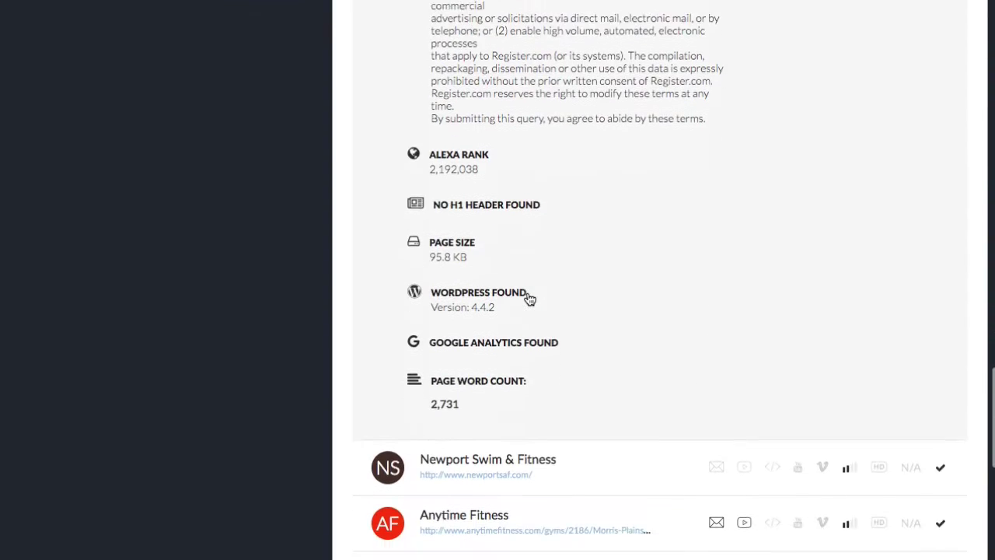
pyautogui.scroll(-1, 544, 287)
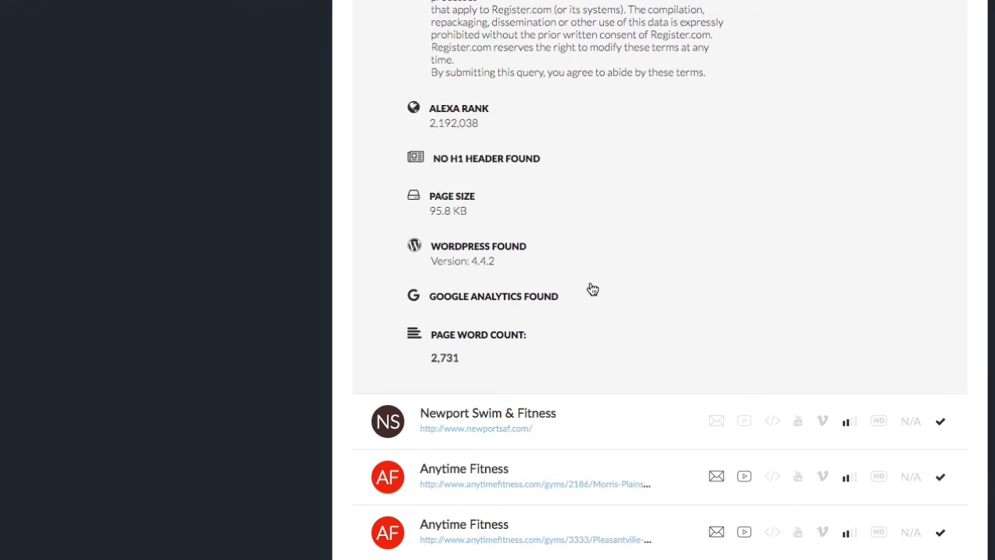
pyautogui.scroll(-1, 589, 288)
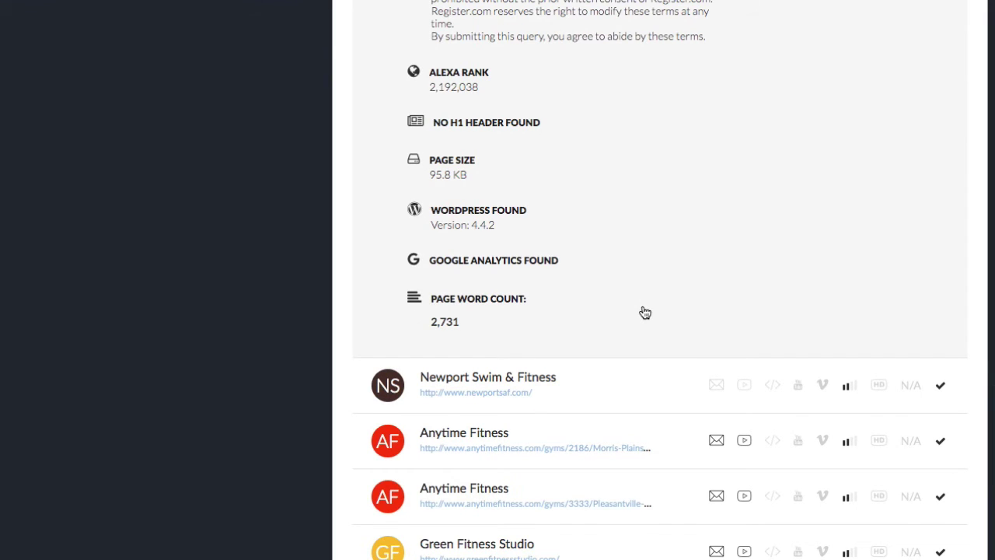
pyautogui.scroll(1, 645, 312)
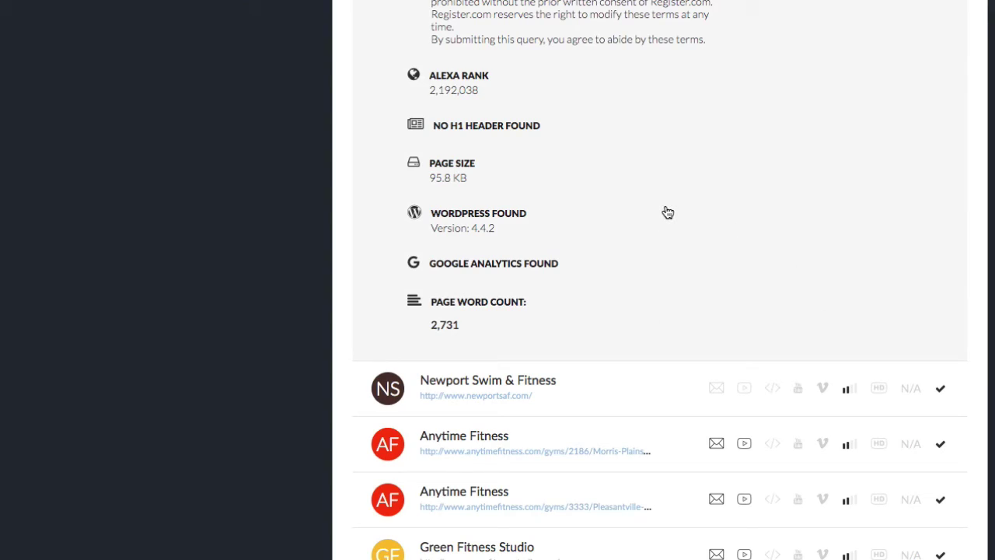
pyautogui.scroll(10, 596, 140)
pyautogui.scroll(15, 598, 140)
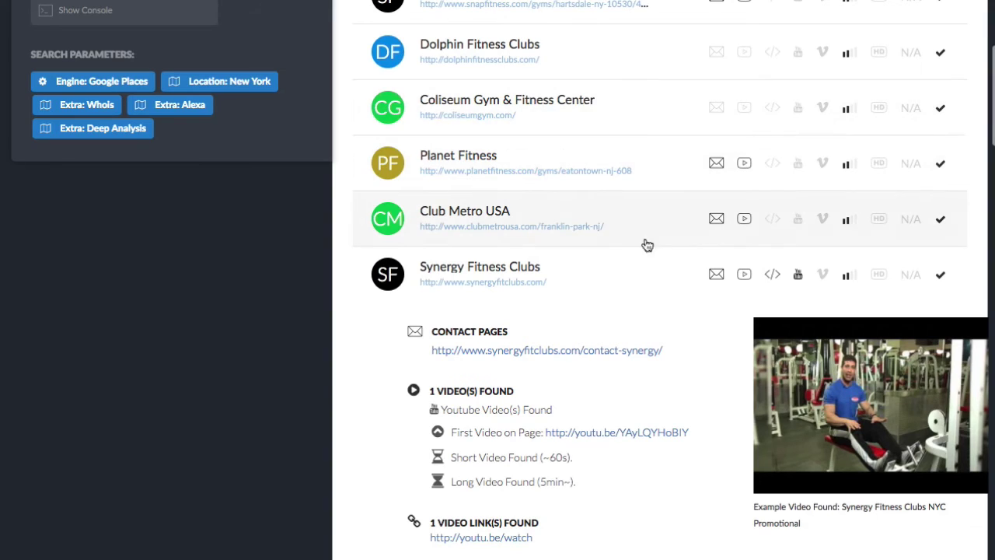
pyautogui.scroll(-15, 615, 262)
pyautogui.scroll(-10, 615, 262)
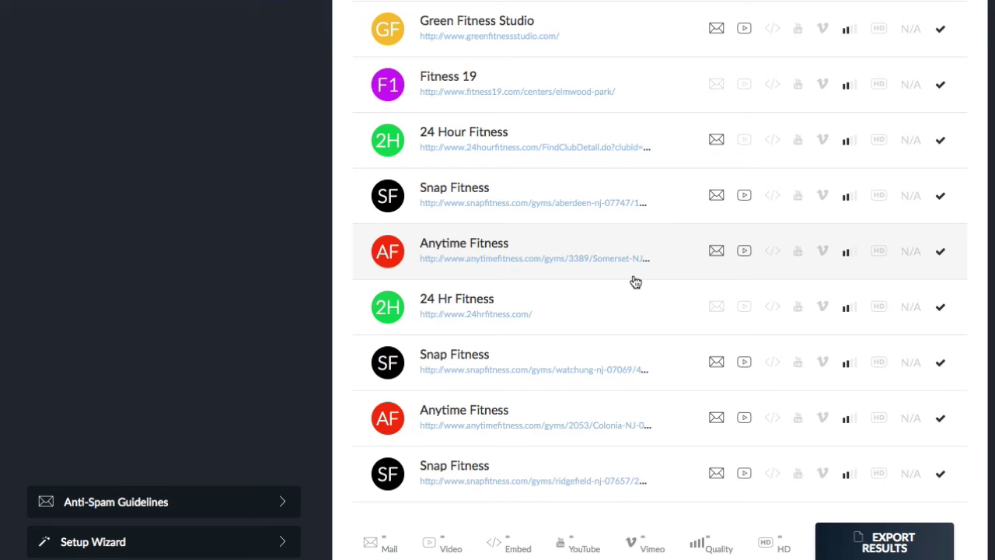
# In Export Results, filter the leads to those with an embedded video
pyautogui.click(891, 538)
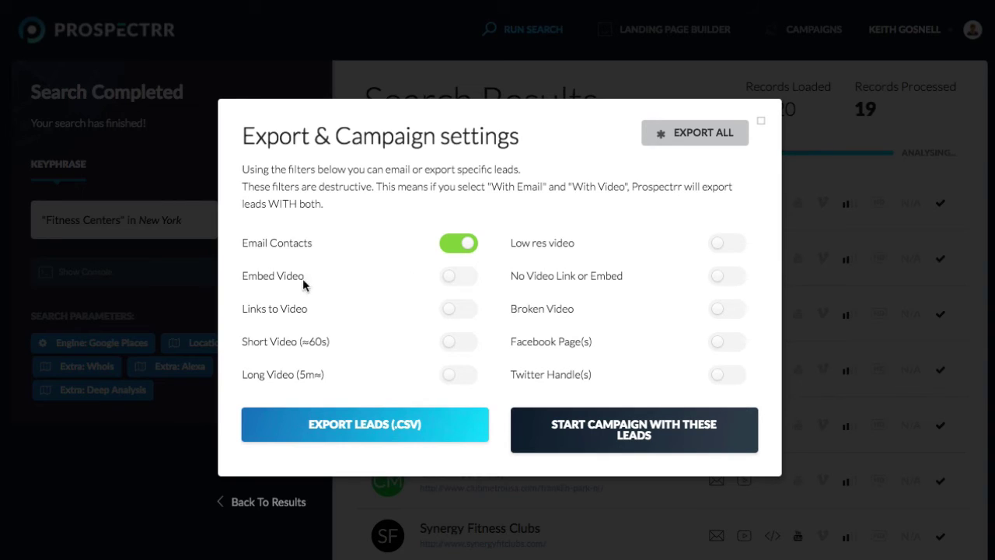
pyautogui.click(459, 344)
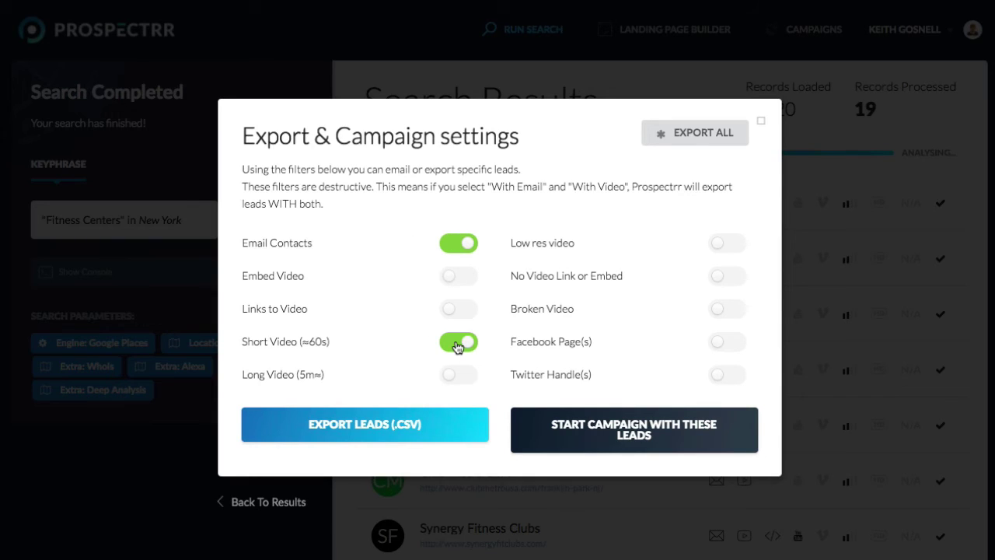
pyautogui.click(457, 345)
pyautogui.click(727, 342)
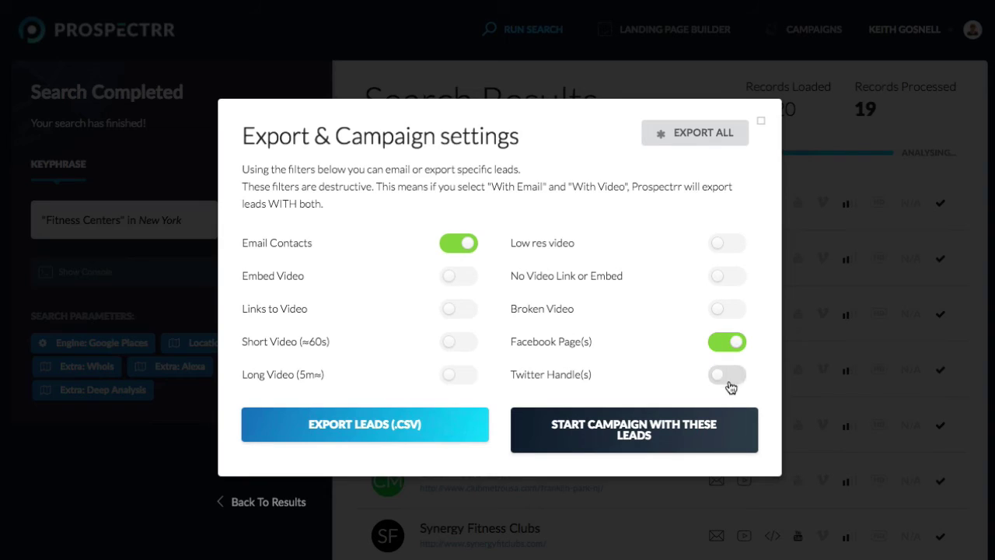
pyautogui.click(733, 379)
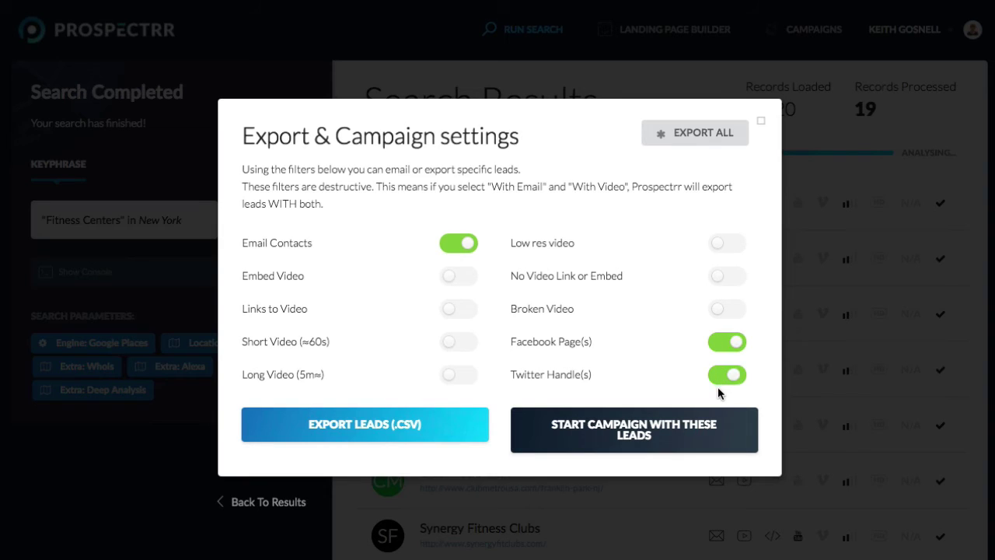
pyautogui.click(736, 345)
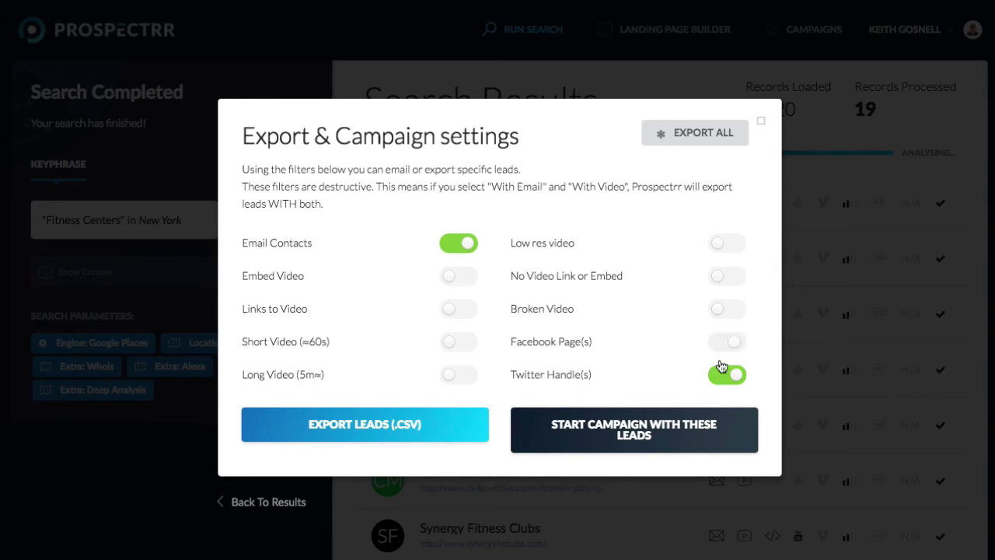
pyautogui.click(719, 381)
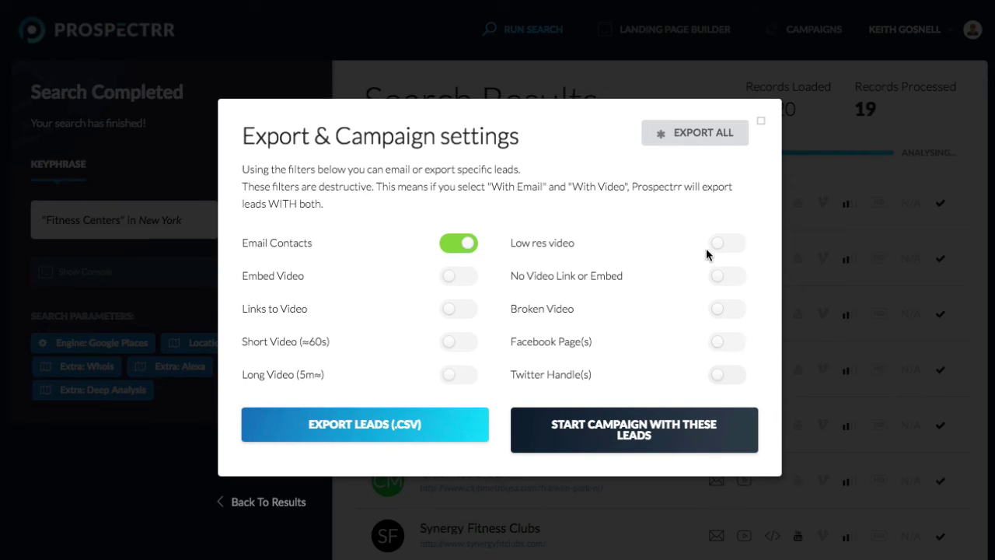
pyautogui.click(462, 281)
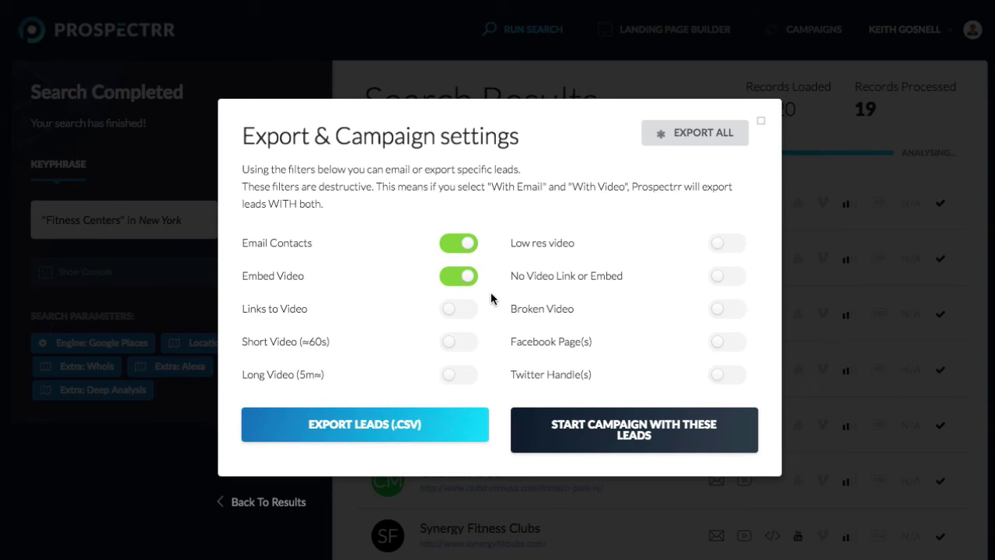
# Add the Links to Video filter and start a campaign with the five filtered leads
pyautogui.click(634, 432)
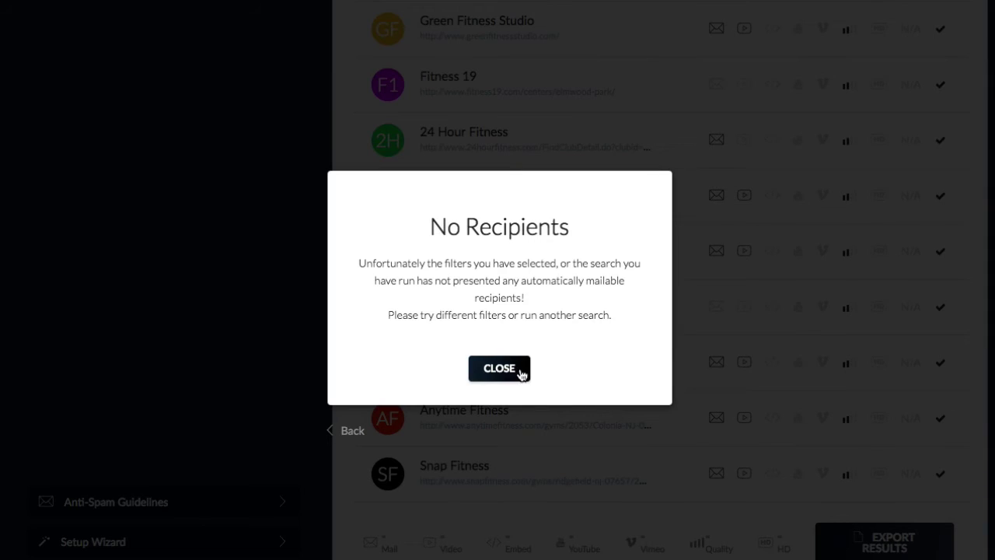
pyautogui.click(504, 370)
pyautogui.scroll(-10, 700, 404)
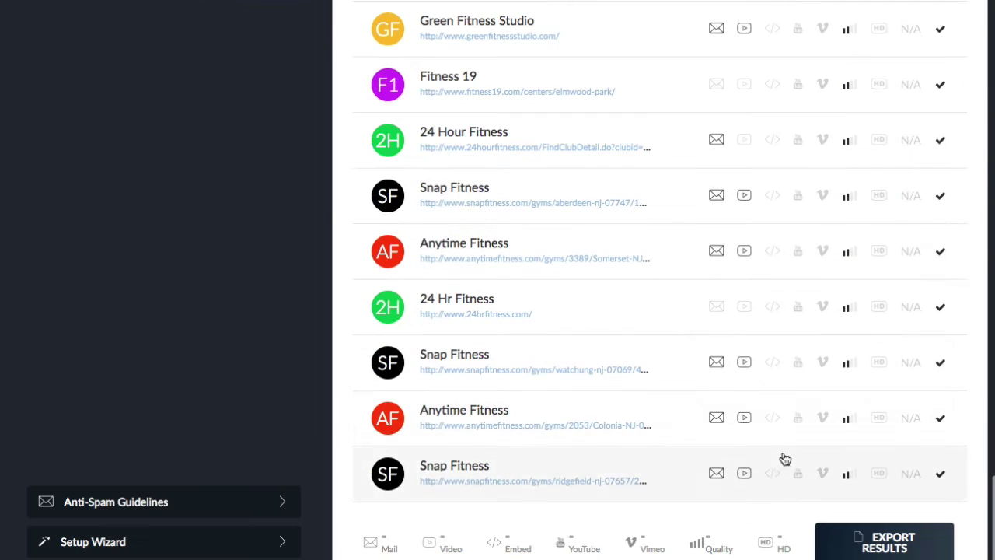
pyautogui.click(880, 539)
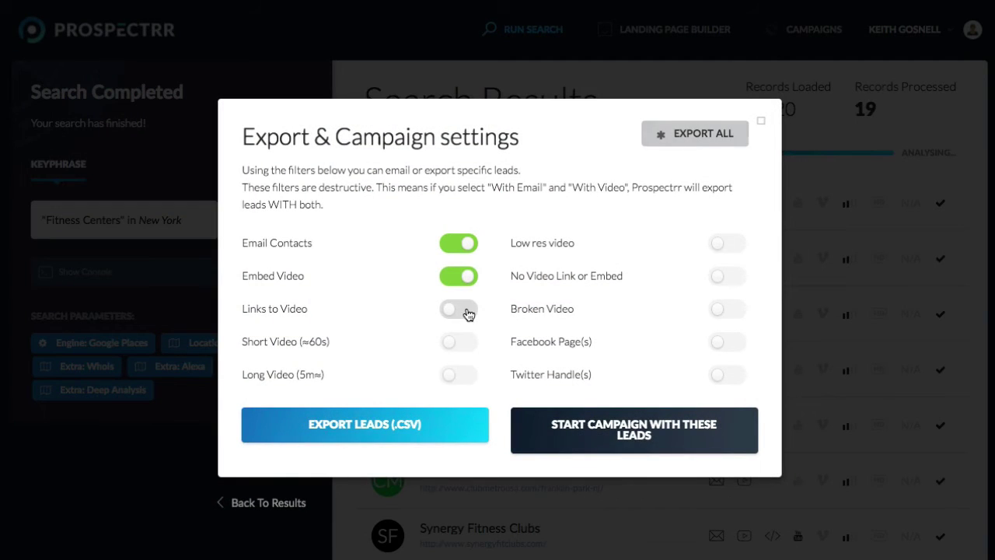
pyautogui.click(460, 310)
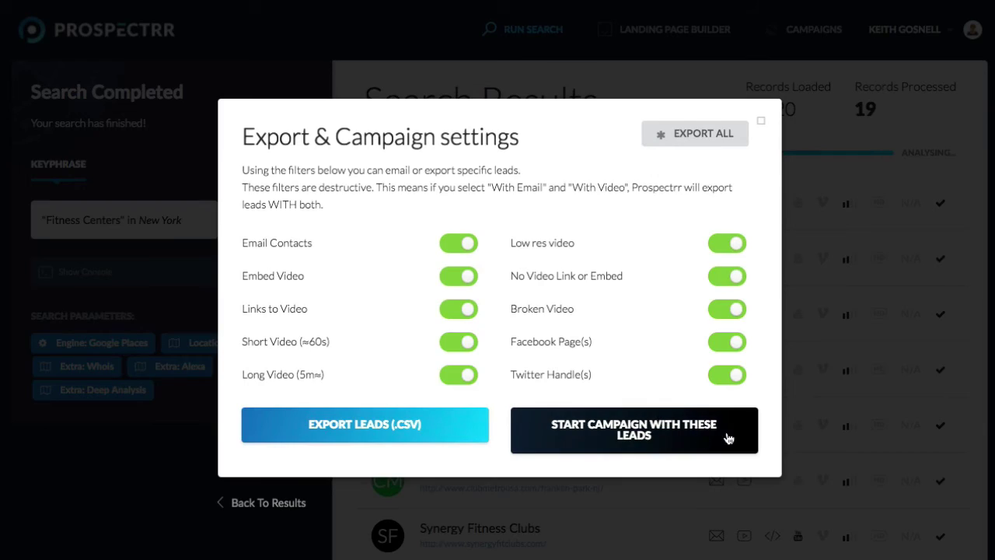
pyautogui.click(728, 436)
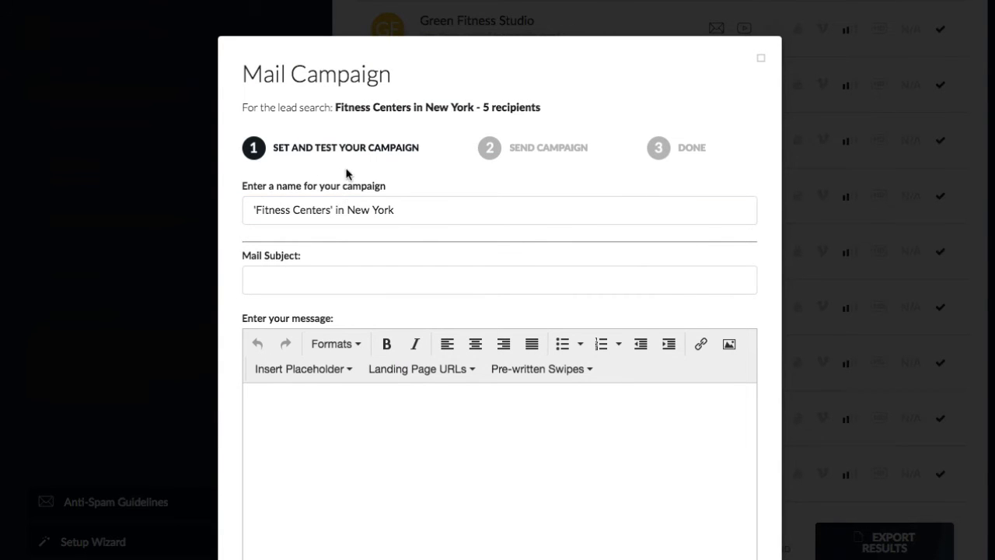
# Enter 'In need of Social Media Reach?' as the mail subject
pyautogui.scroll(-3, 395, 179)
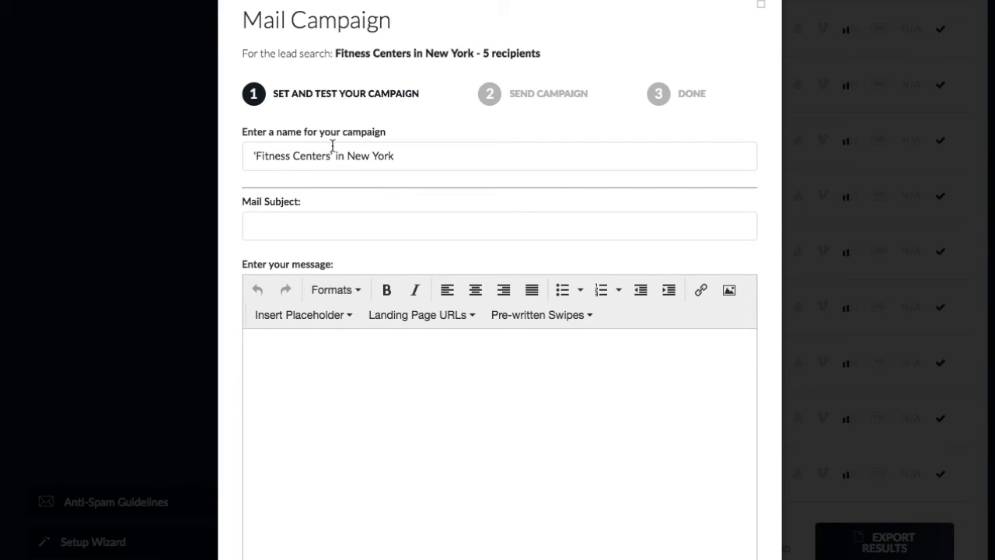
pyautogui.click(297, 232)
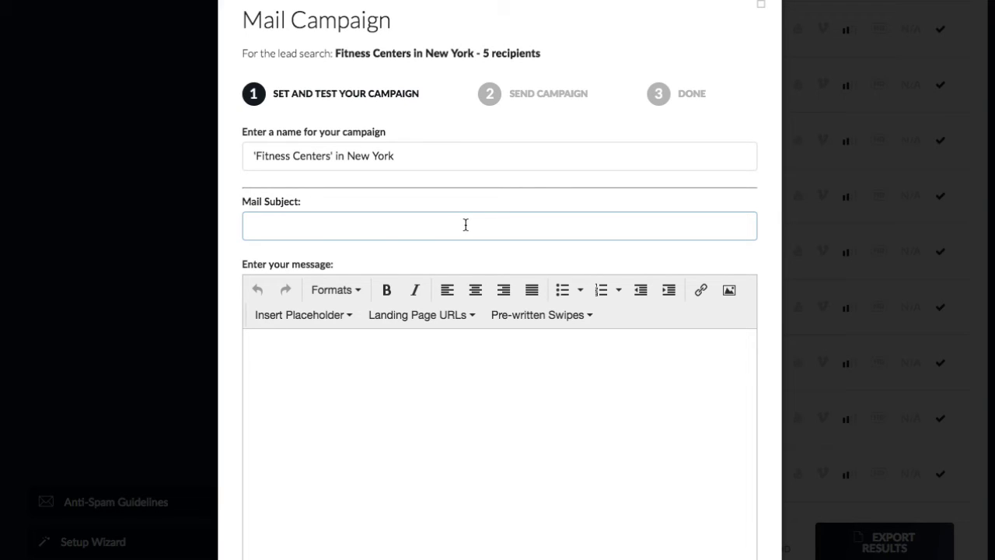
pyautogui.write('In need of')
pyautogui.write(' Social Me')
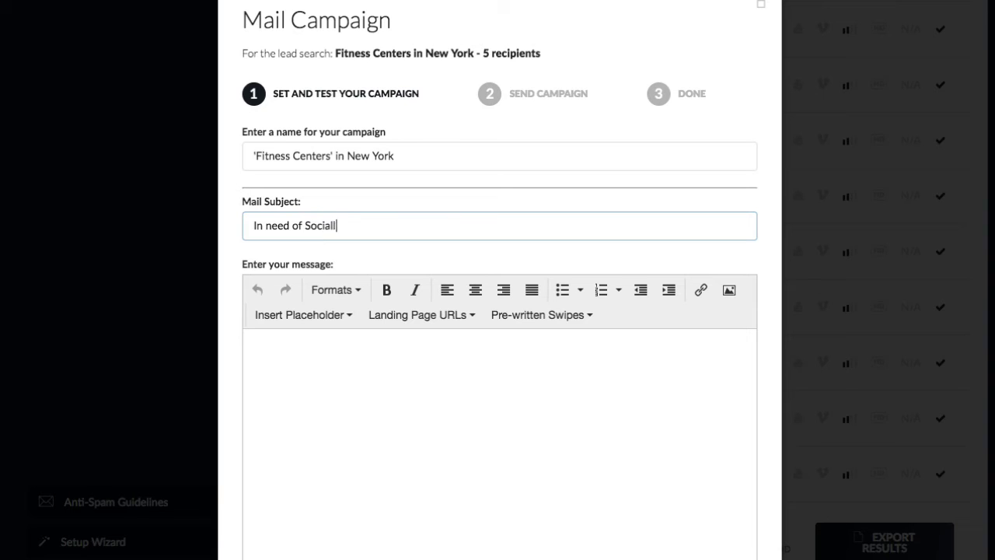
pyautogui.write('d')
pyautogui.press('BackSpace')
pyautogui.write('edia Reach?')
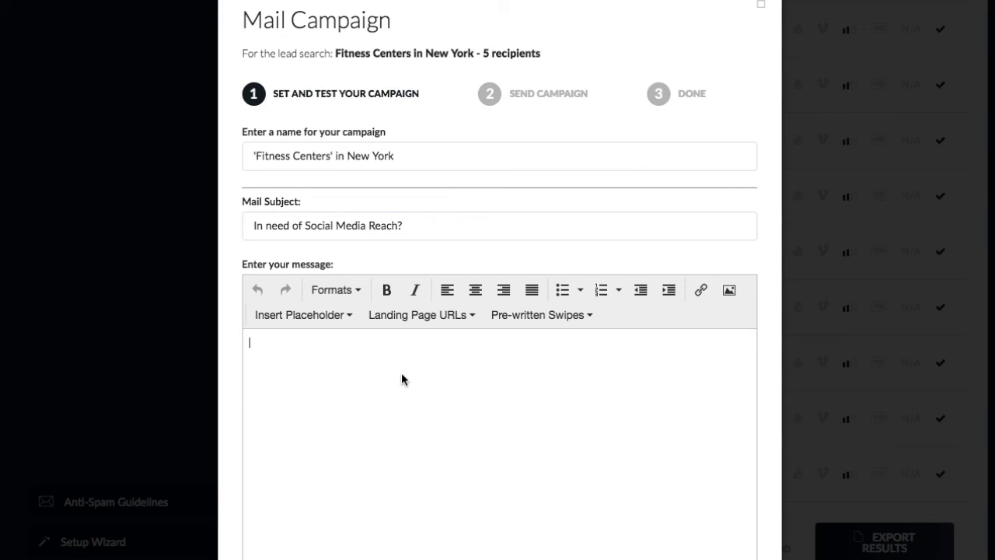
pyautogui.scroll(-2, 423, 372)
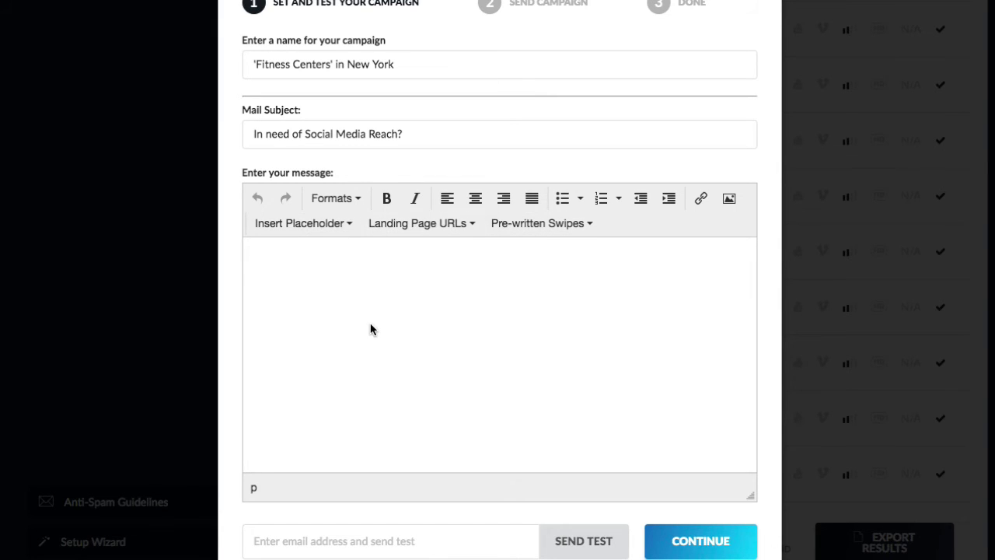
pyautogui.scroll(-1, 370, 322)
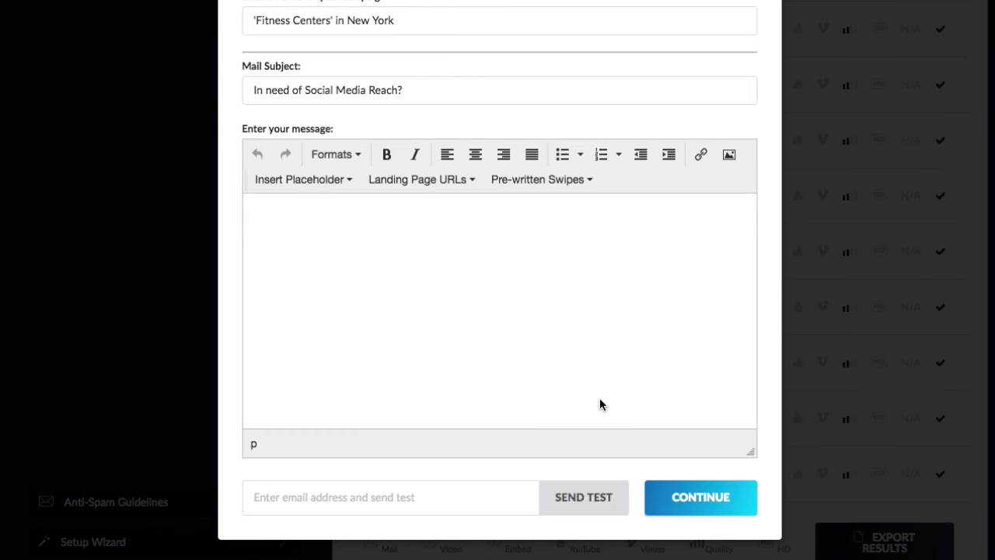
pyautogui.scroll(4, 599, 400)
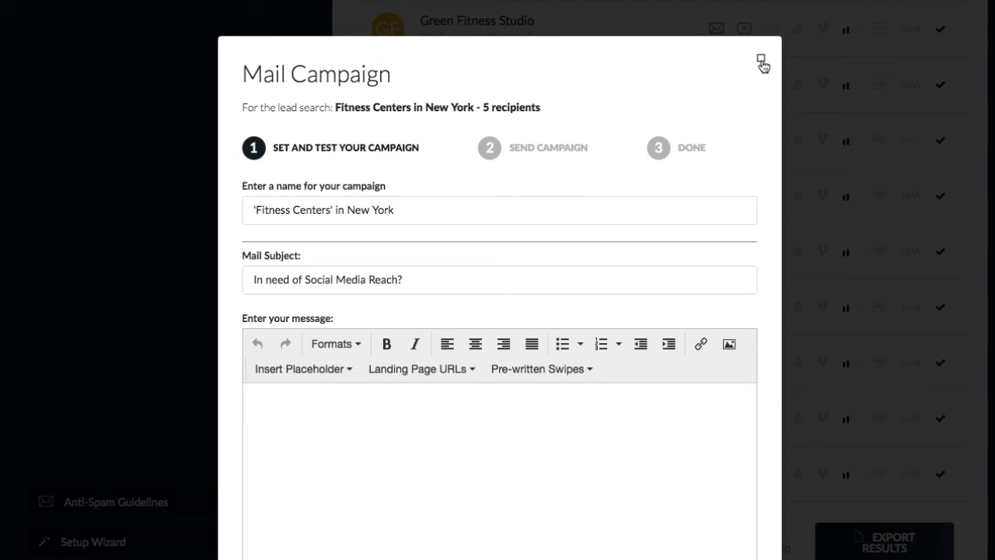
pyautogui.scroll(-3, 606, 248)
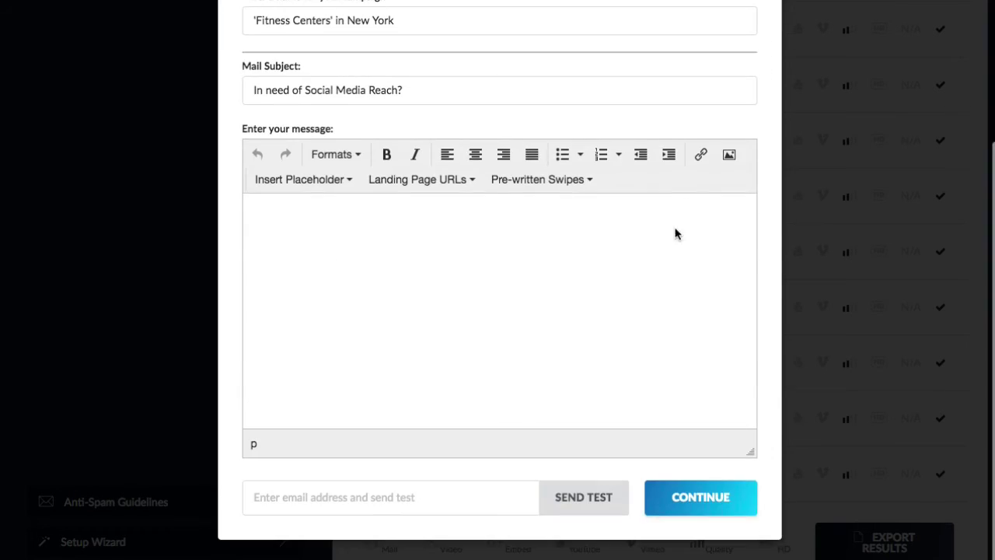
# Fill the message body with 200+ characters of filler text and continue to Send Campaign
pyautogui.click(682, 504)
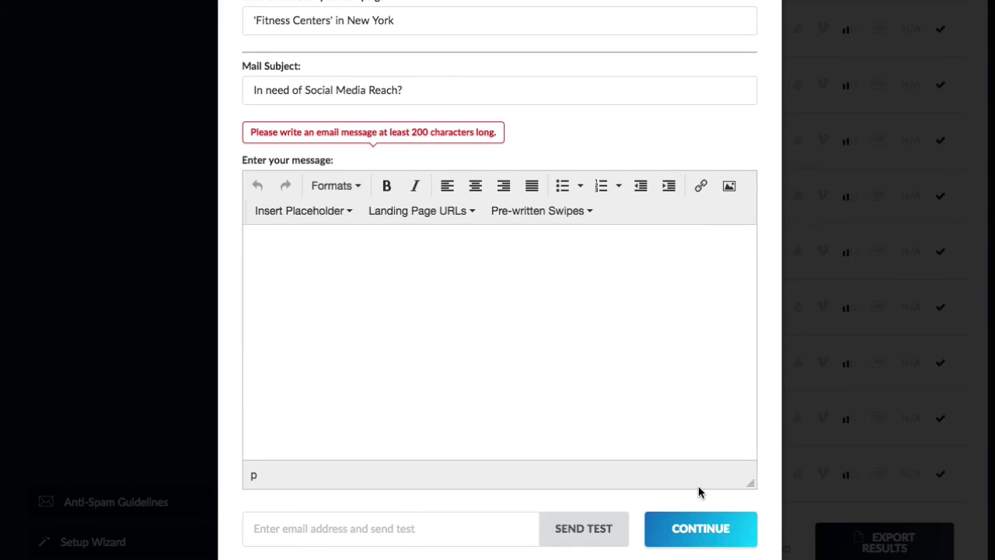
pyautogui.click(434, 301)
pyautogui.write('sadfasfdasf fa fdas fdasfda')
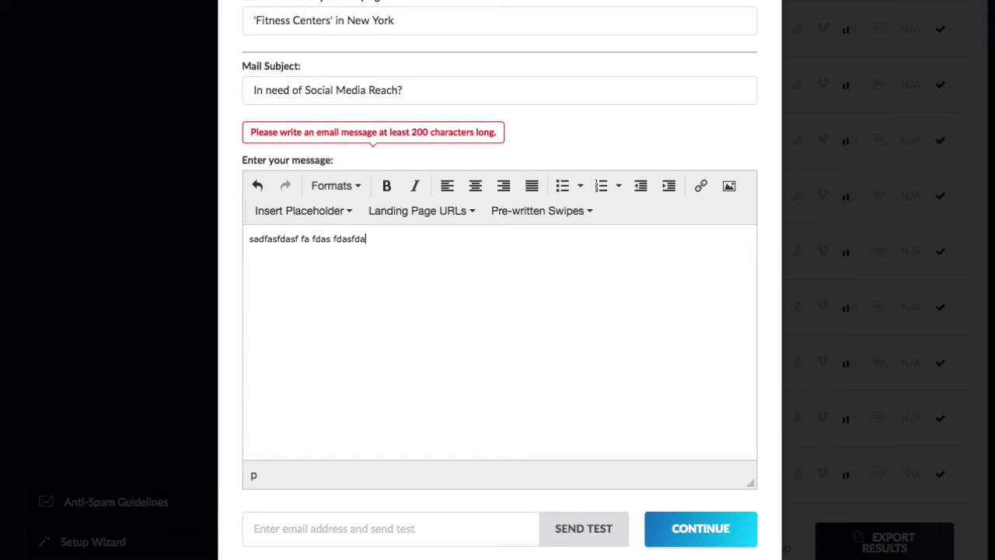
pyautogui.write(' fas das saf dasd fsda fas fdsafdsf')
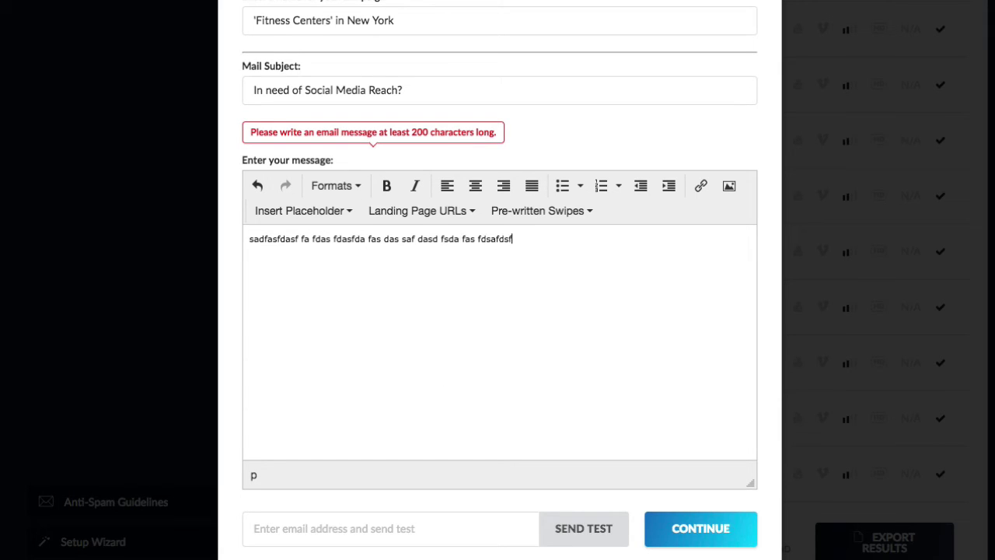
pyautogui.write('ssf  fd af afads fsd s sdfsasdff fd sfsdfsfdsfdsf sfsfsfdsfsfsfsfsf')
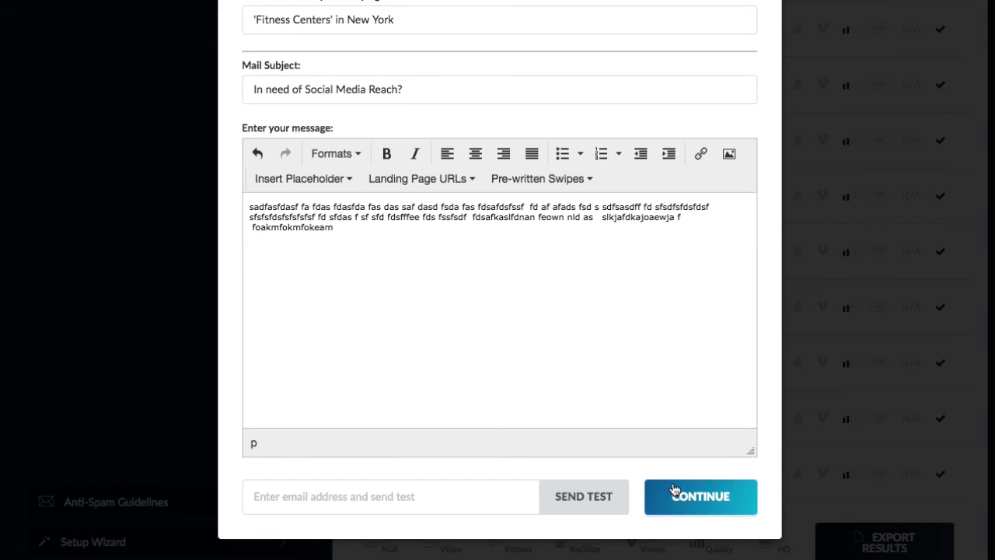
pyautogui.click(678, 495)
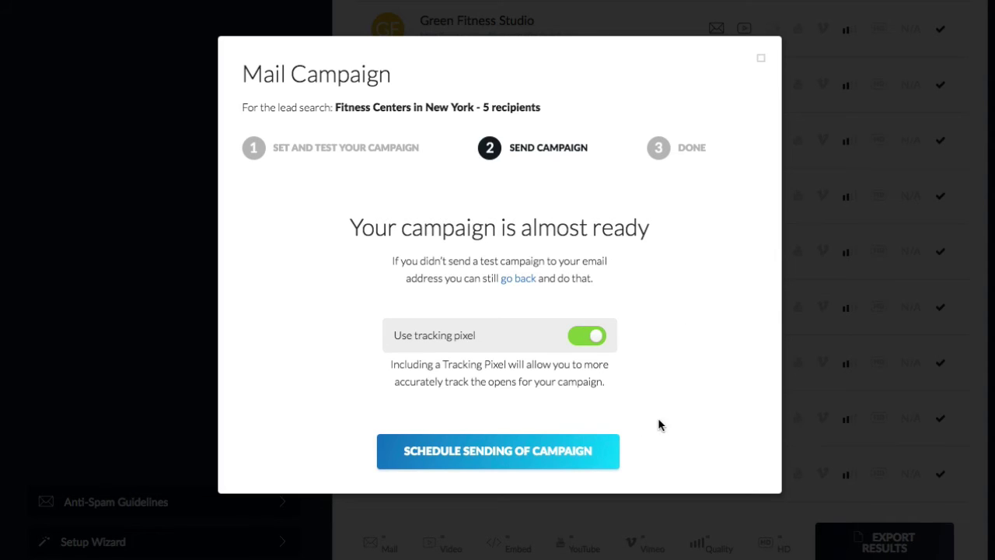
# Close the Mail Campaign dialog without sending, back to the prospect list
pyautogui.click(759, 63)
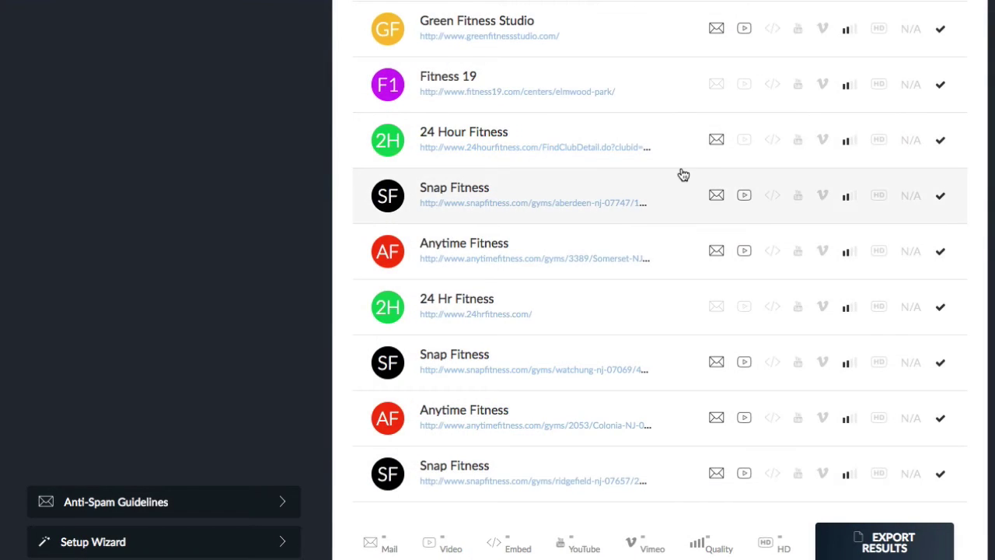
# Go to the Landing Page Builder, confirming the leave-page prompt, to list the Demo page
pyautogui.scroll(20, 683, 174)
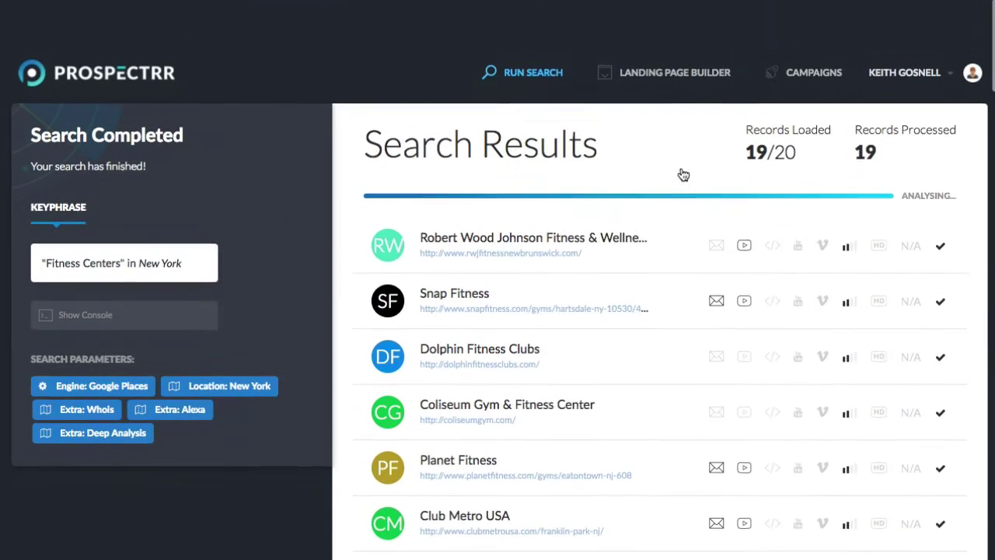
pyautogui.scroll(-1, 683, 174)
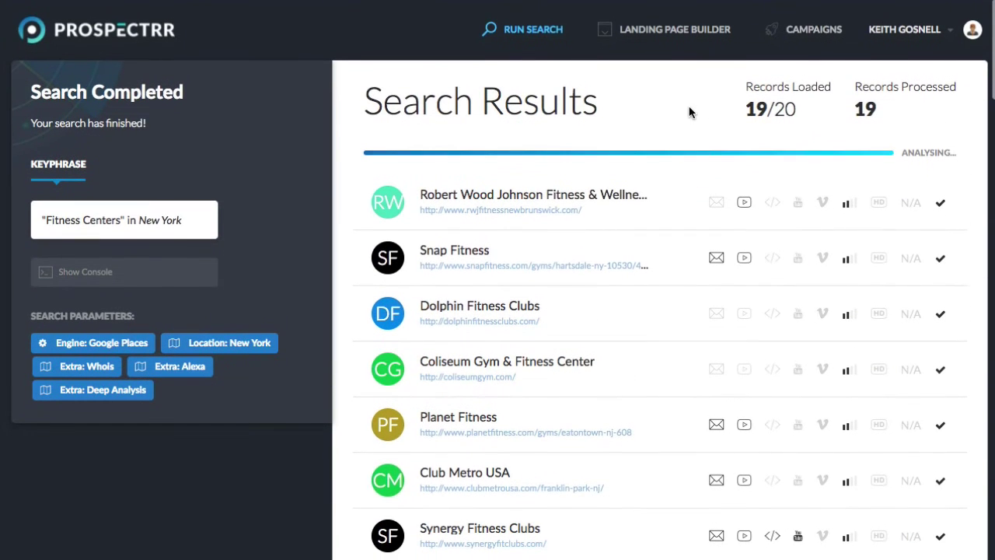
pyautogui.click(684, 35)
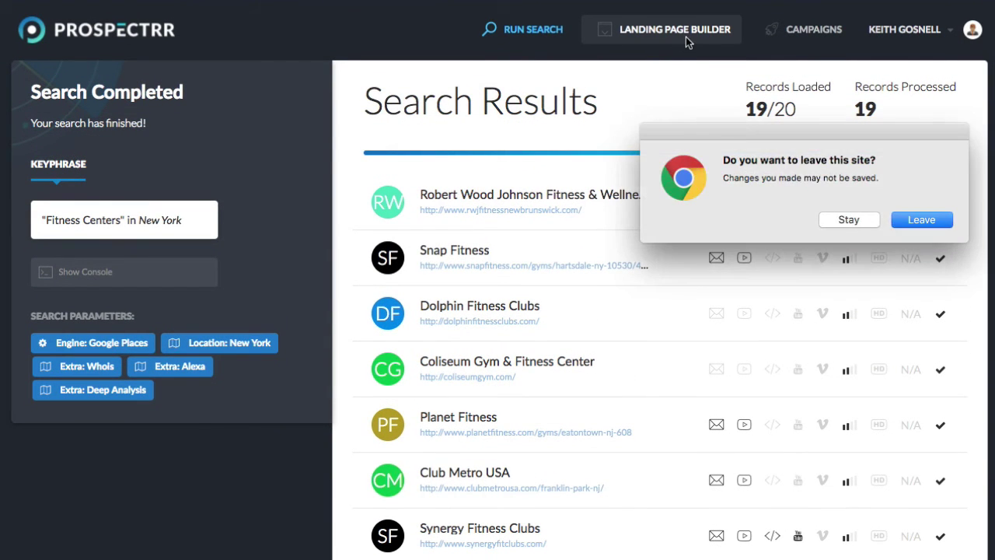
pyautogui.click(921, 220)
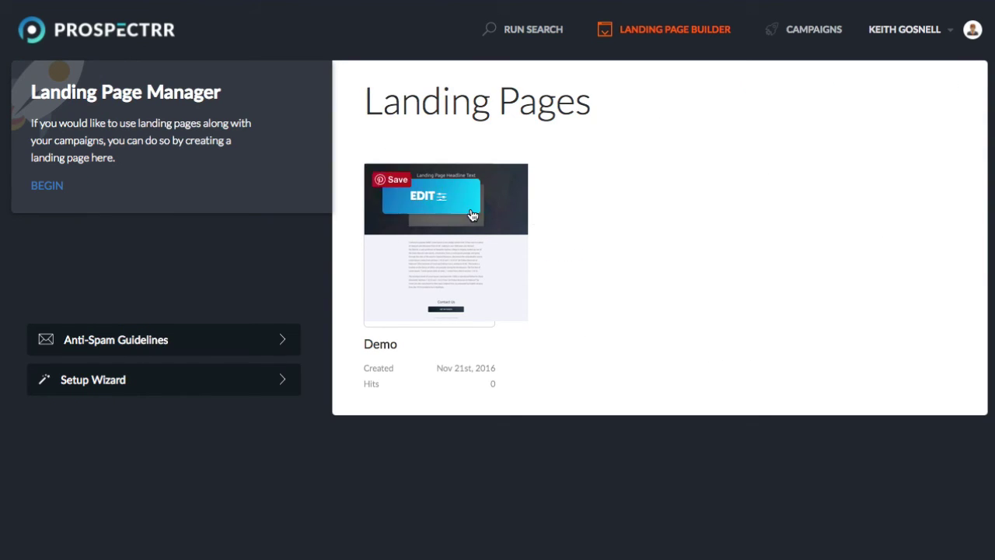
# Open the Demo landing page editor, try the Lander 2 template, then revert to Lander 1
pyautogui.click(443, 199)
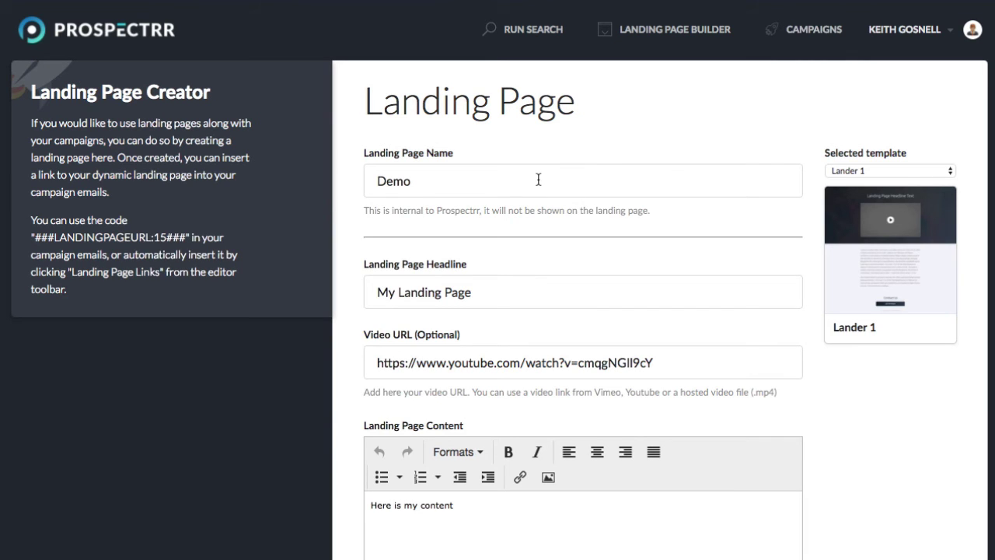
pyautogui.click(866, 170)
pyautogui.click(864, 184)
pyautogui.click(869, 172)
pyautogui.click(868, 160)
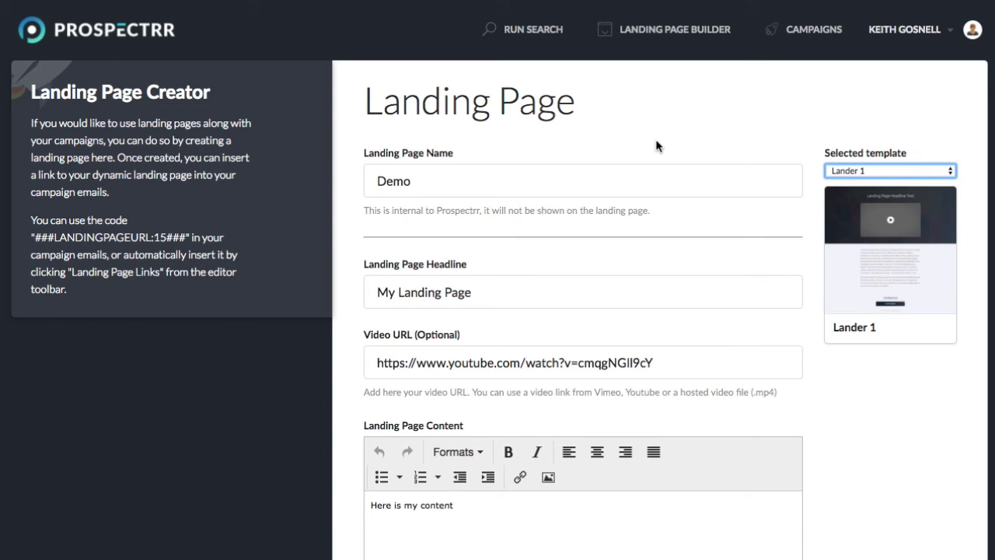
pyautogui.click(434, 292)
# Scroll to Landing Page Action and switch it from Link to None
pyautogui.scroll(-1, 431, 307)
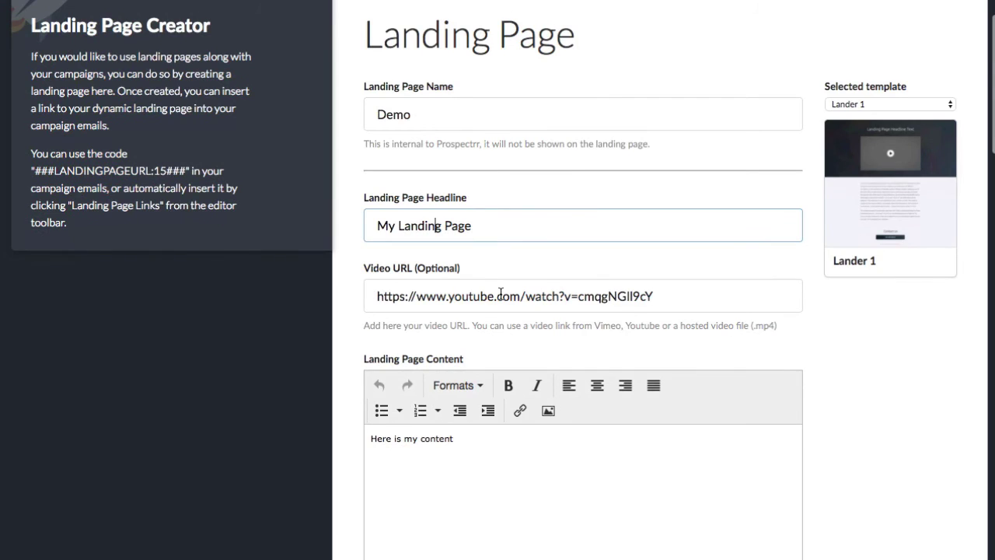
pyautogui.scroll(-3, 500, 294)
pyautogui.scroll(-1, 500, 293)
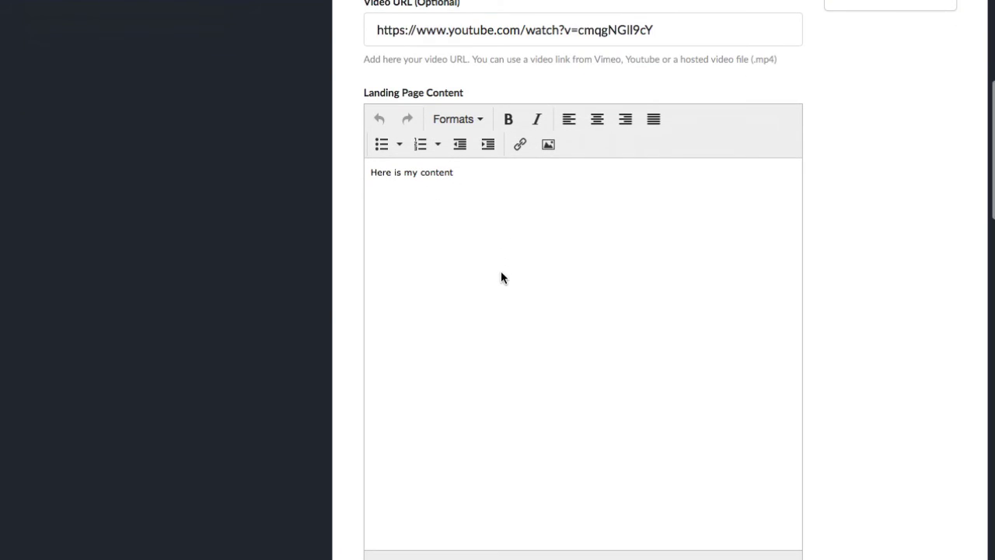
pyautogui.scroll(-5, 492, 269)
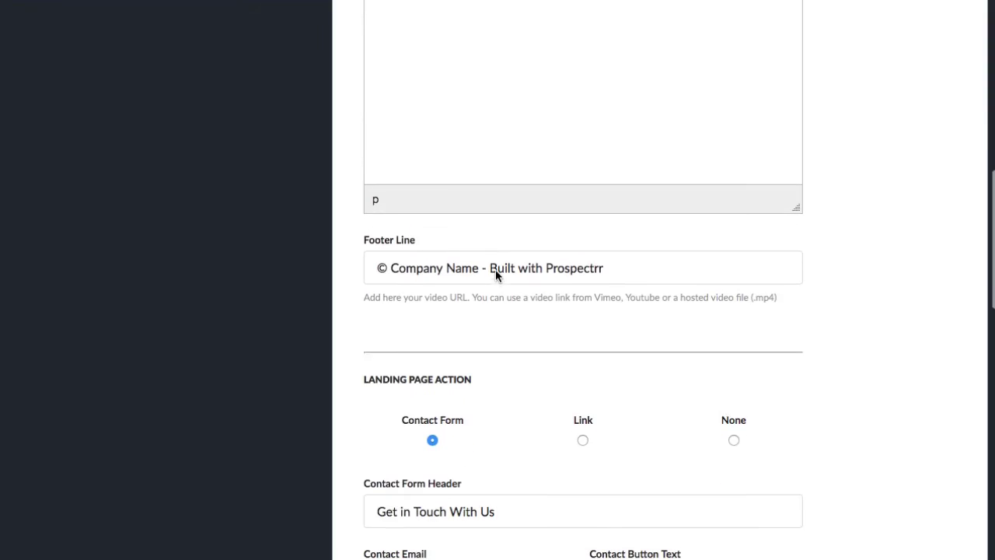
pyautogui.scroll(-2, 481, 383)
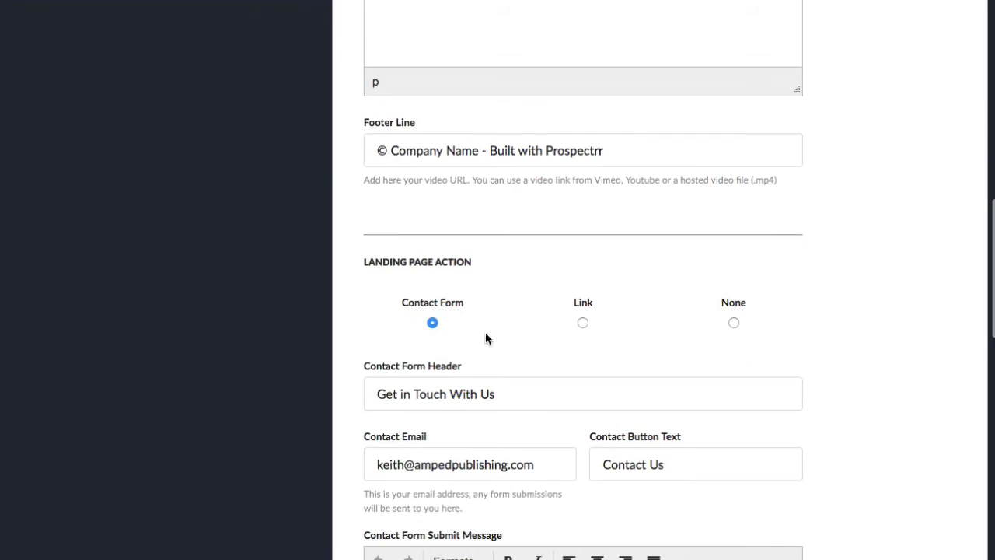
pyautogui.scroll(-1, 460, 366)
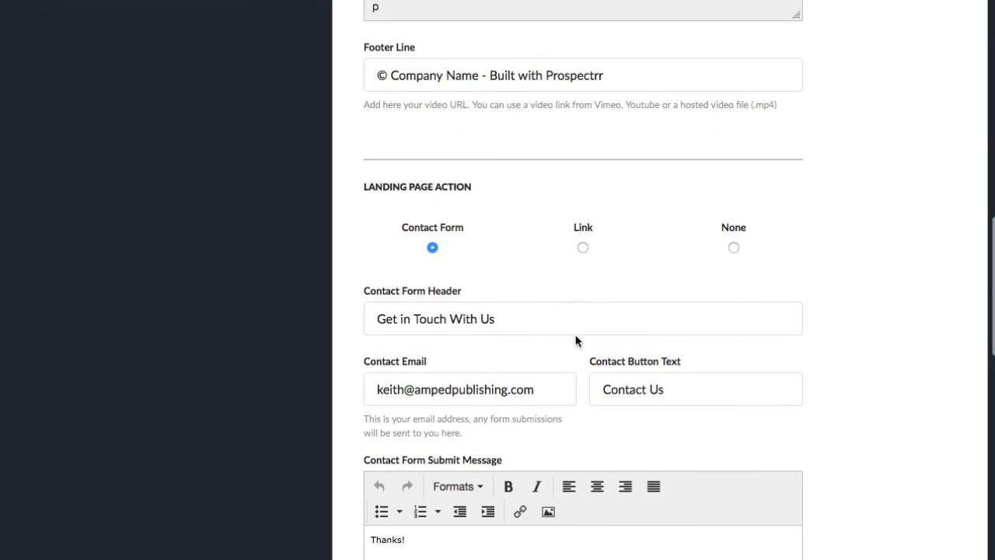
pyautogui.click(583, 248)
pyautogui.click(733, 248)
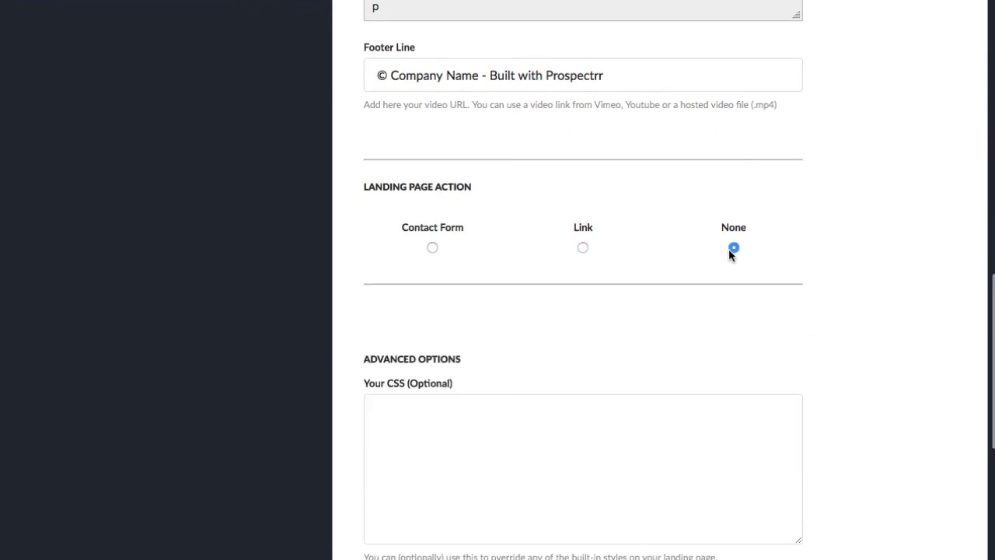
# Select Contact Form as the landing page action and scroll down to the enable toggle
pyautogui.click(433, 247)
pyautogui.scroll(-10, 548, 301)
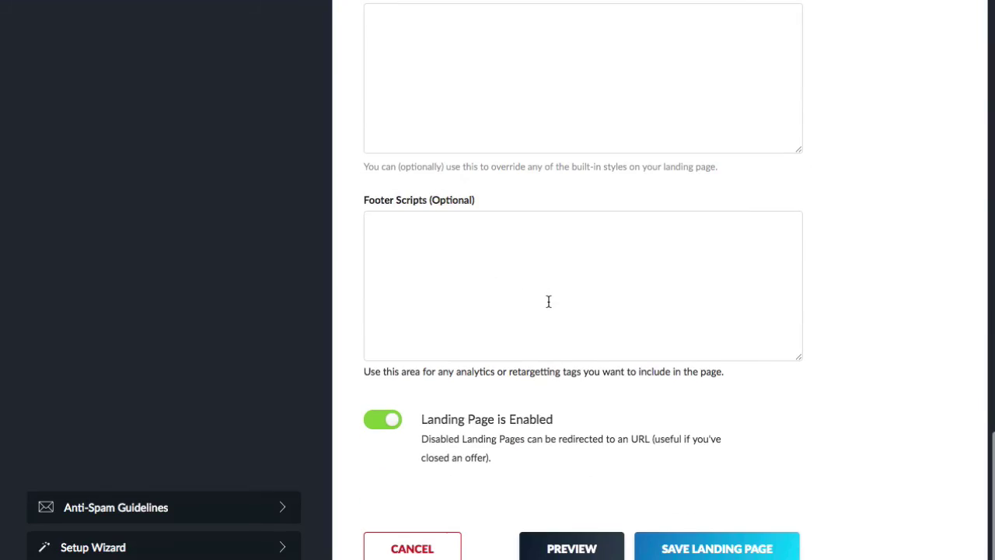
pyautogui.scroll(3, 548, 300)
pyautogui.scroll(5, 548, 301)
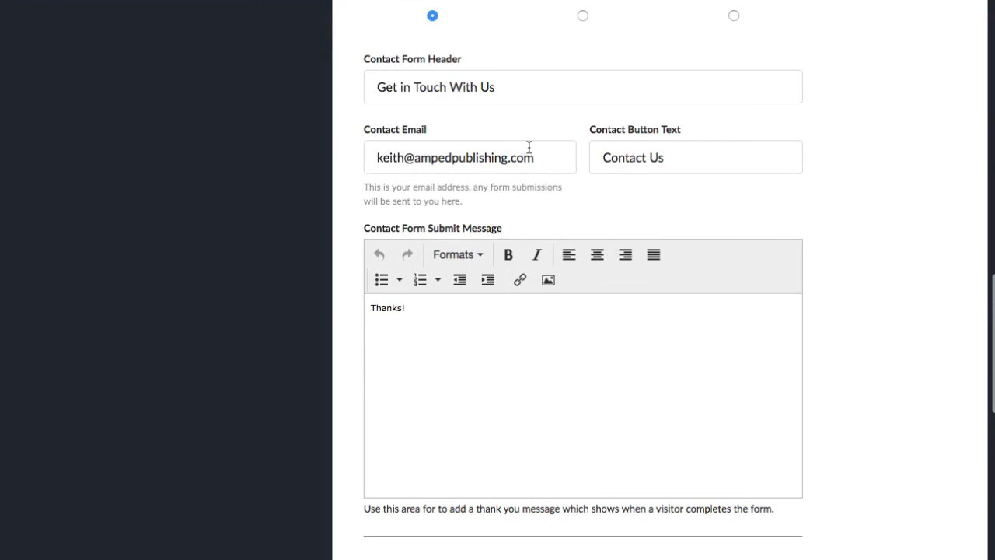
pyautogui.scroll(-2, 450, 428)
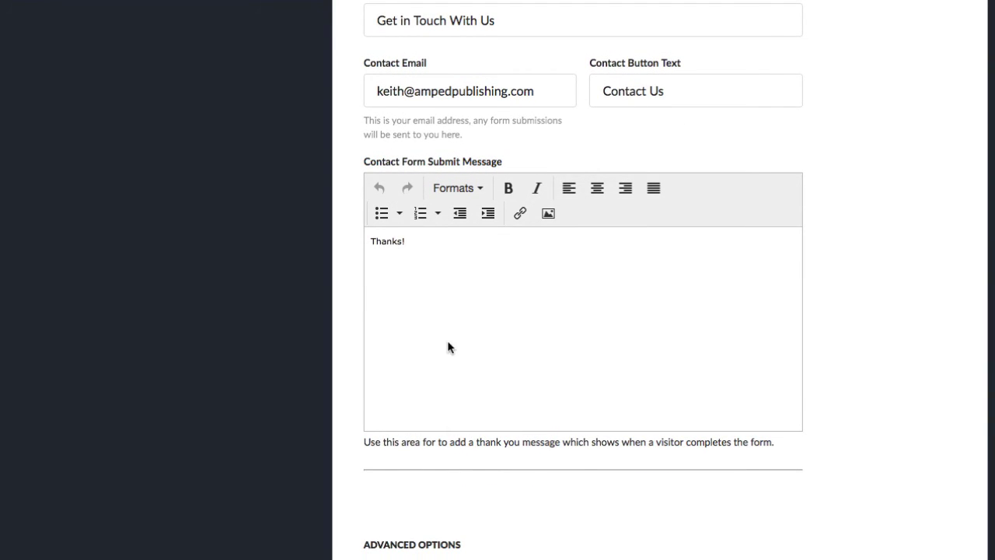
pyautogui.scroll(-8, 448, 347)
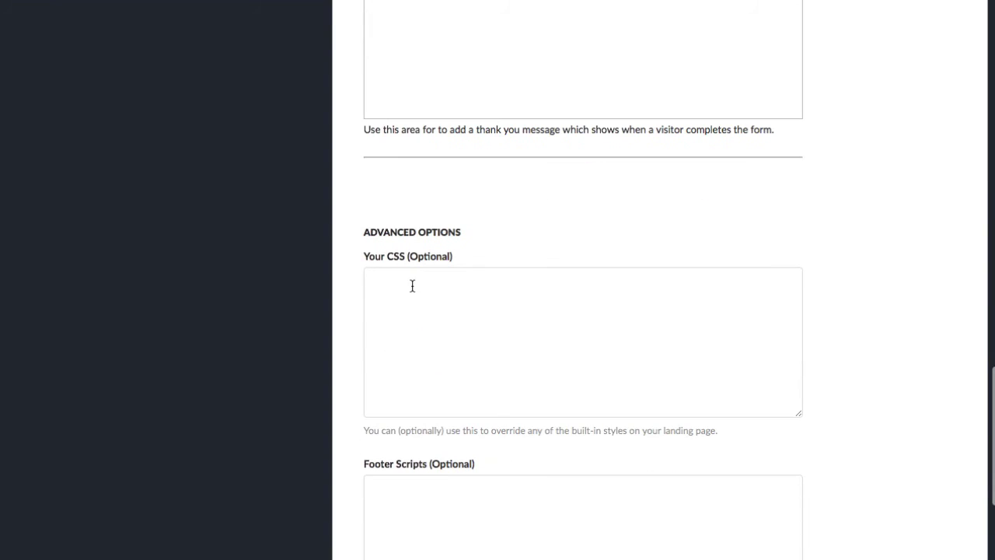
pyautogui.scroll(-2, 413, 284)
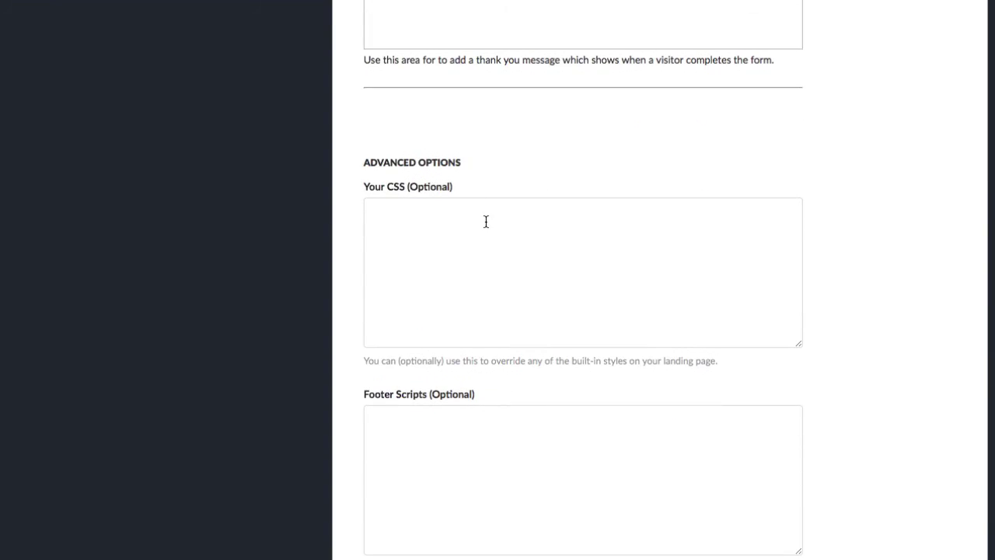
pyautogui.scroll(-6, 484, 222)
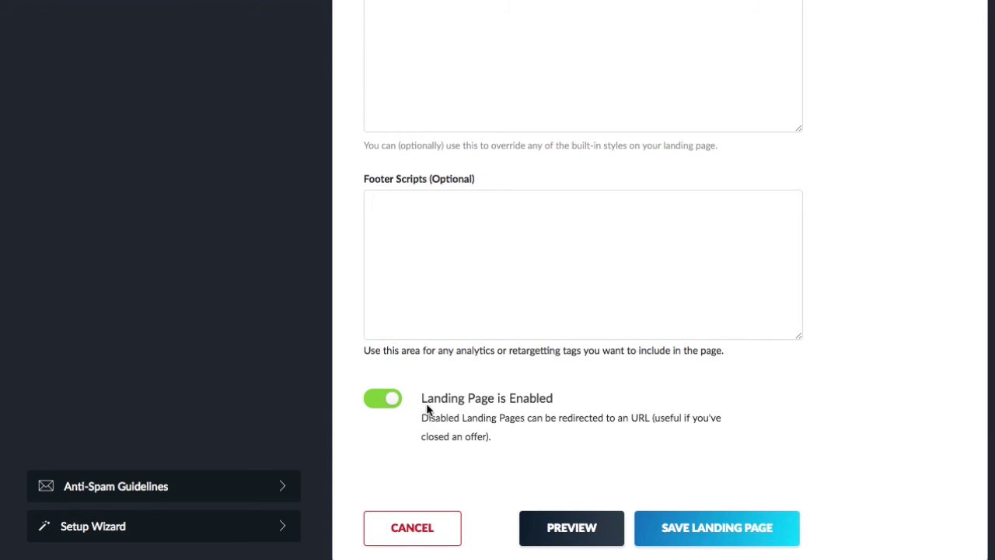
pyautogui.click(375, 406)
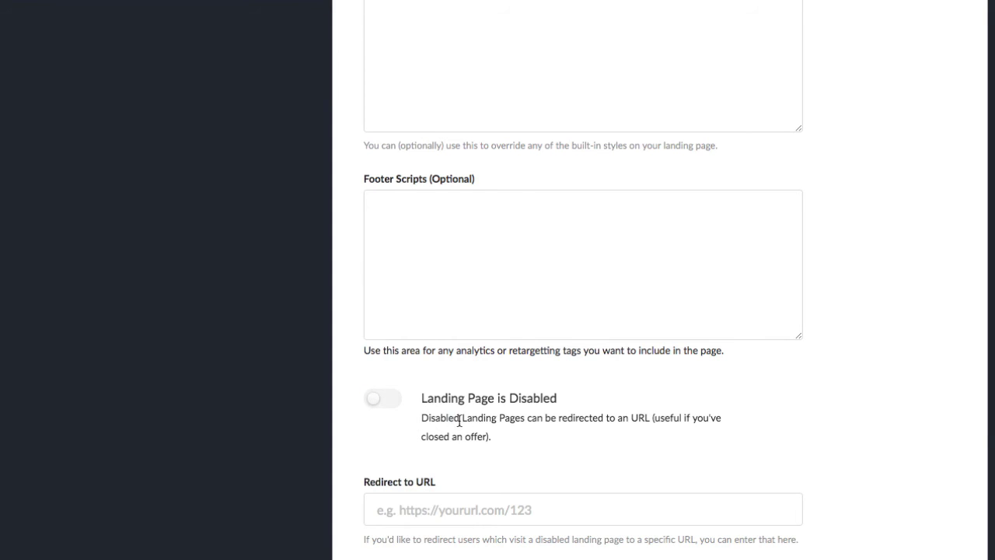
pyautogui.moveTo(451, 418); pyautogui.dragTo(619, 421)
pyautogui.click(612, 427)
pyautogui.click(454, 511)
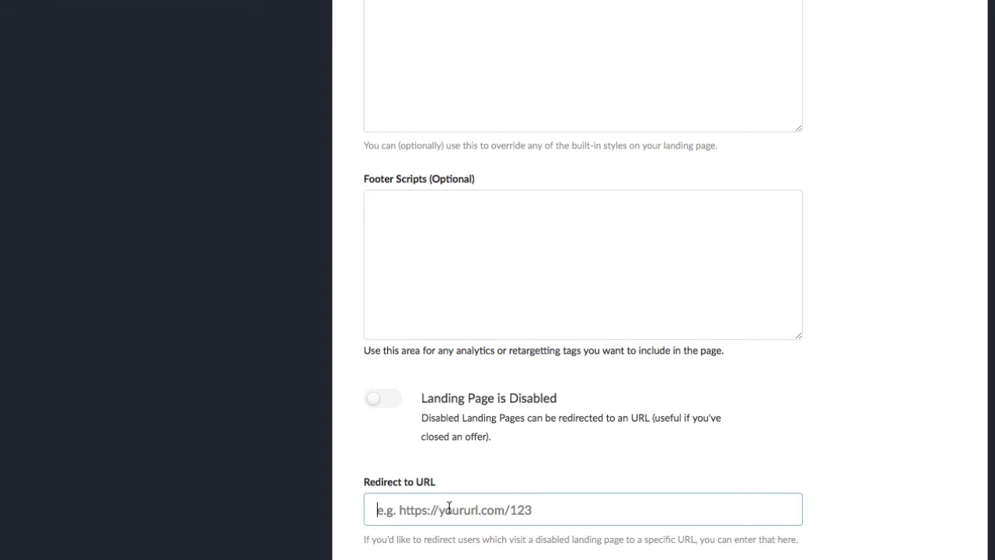
pyautogui.click(395, 400)
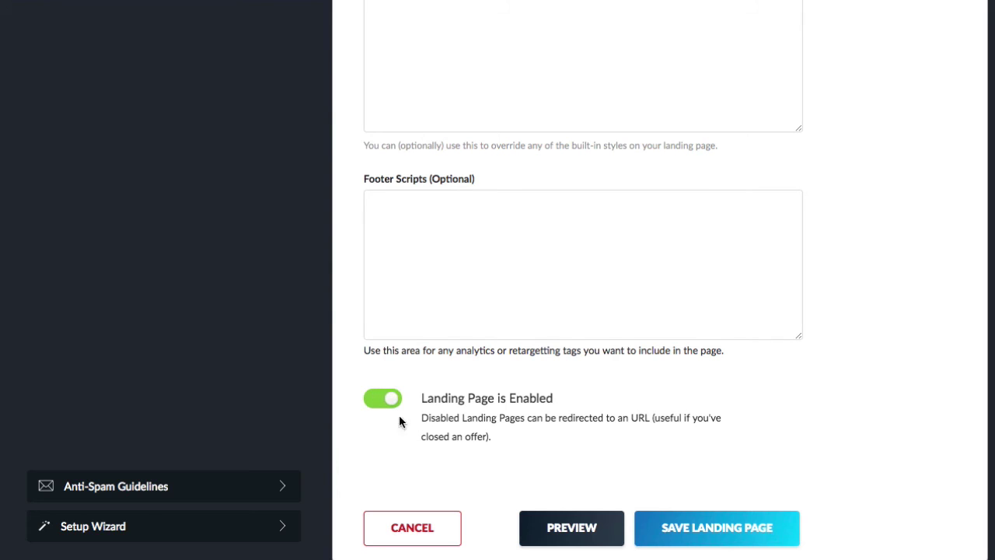
pyautogui.click(579, 529)
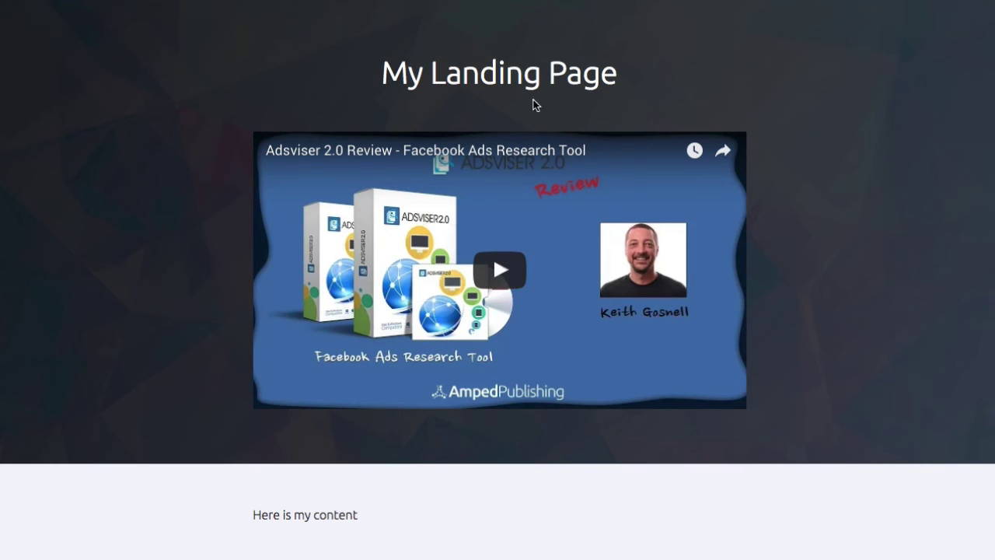
pyautogui.moveTo(399, 71); pyautogui.dragTo(542, 73)
pyautogui.click(627, 73)
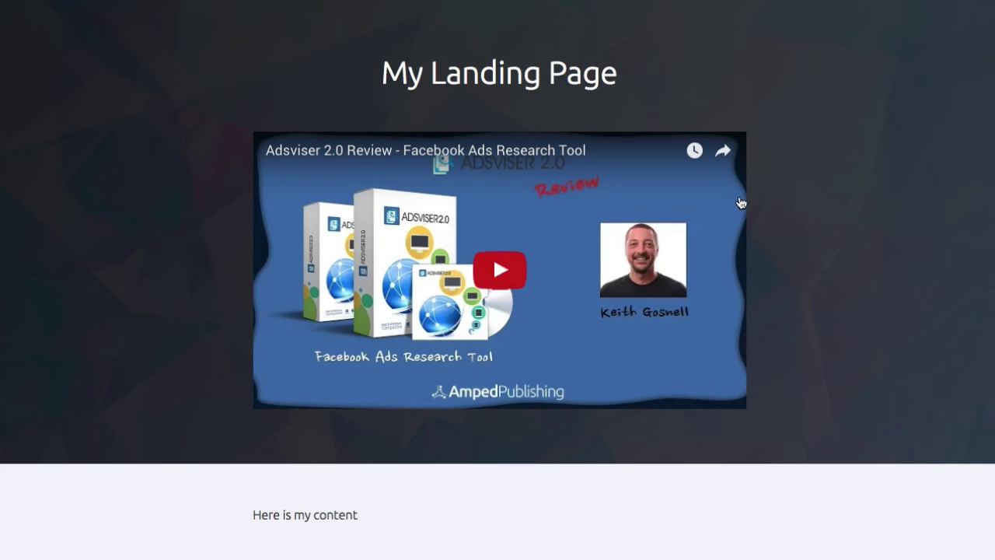
pyautogui.scroll(-3, 357, 235)
pyautogui.scroll(-2, 526, 253)
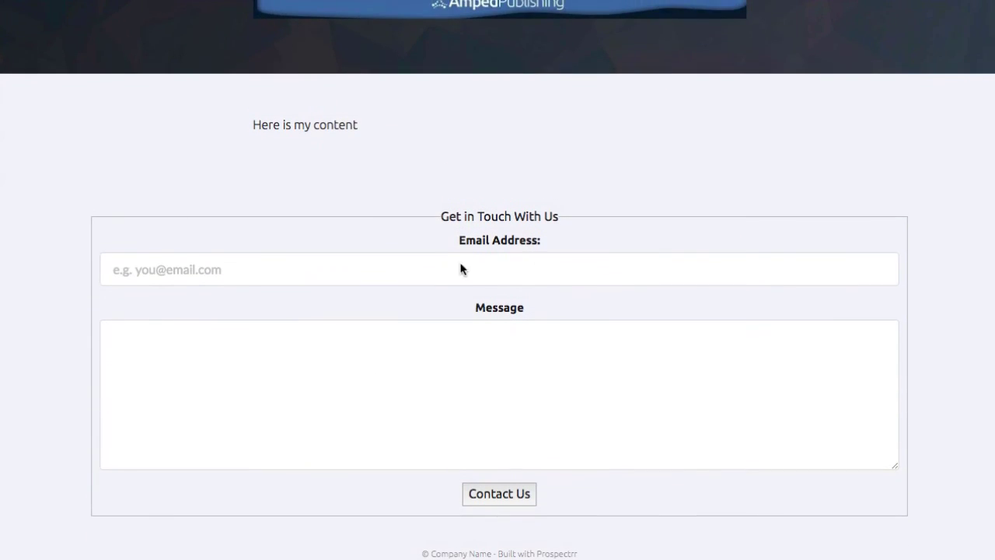
pyautogui.scroll(-1, 478, 315)
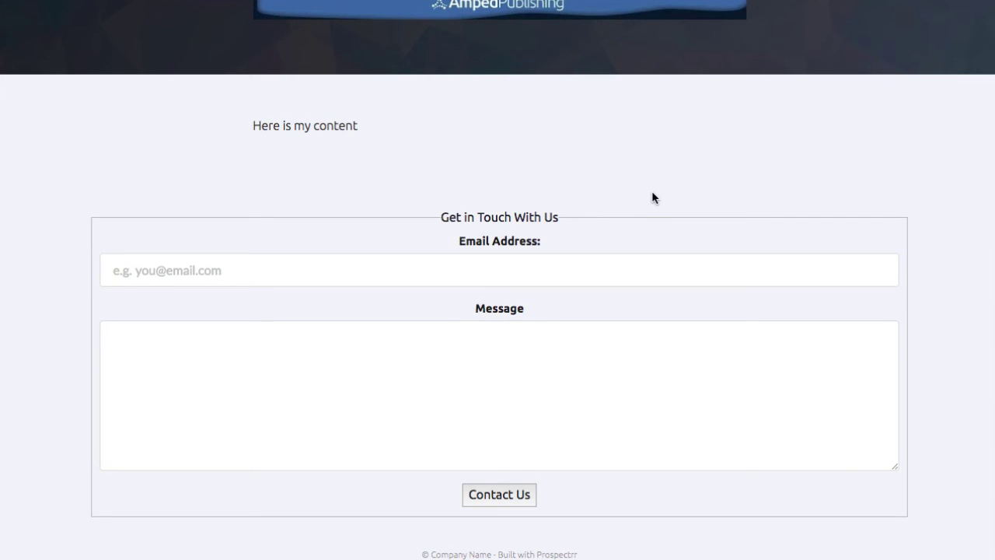
pyautogui.scroll(5, 660, 188)
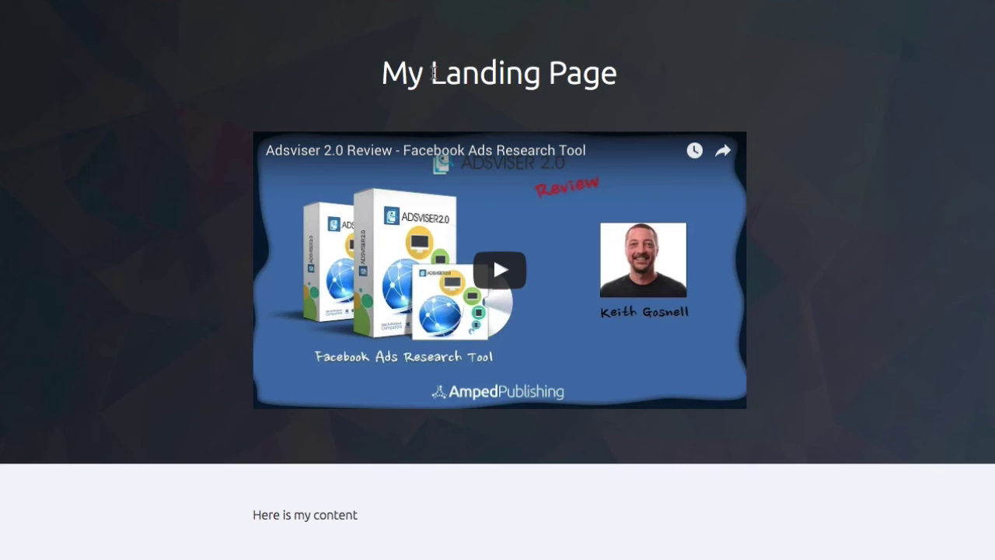
pyautogui.press('super+w')
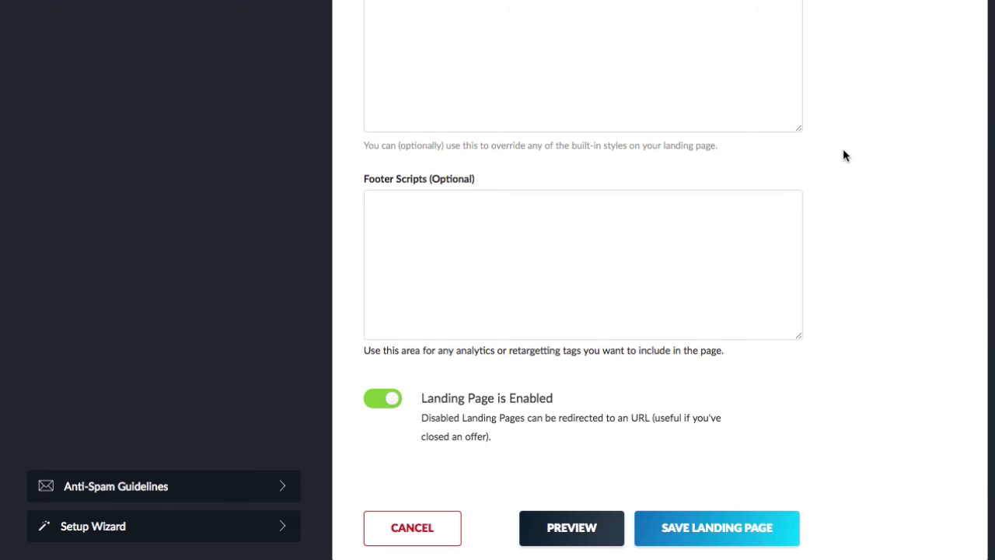
pyautogui.scroll(20, 835, 136)
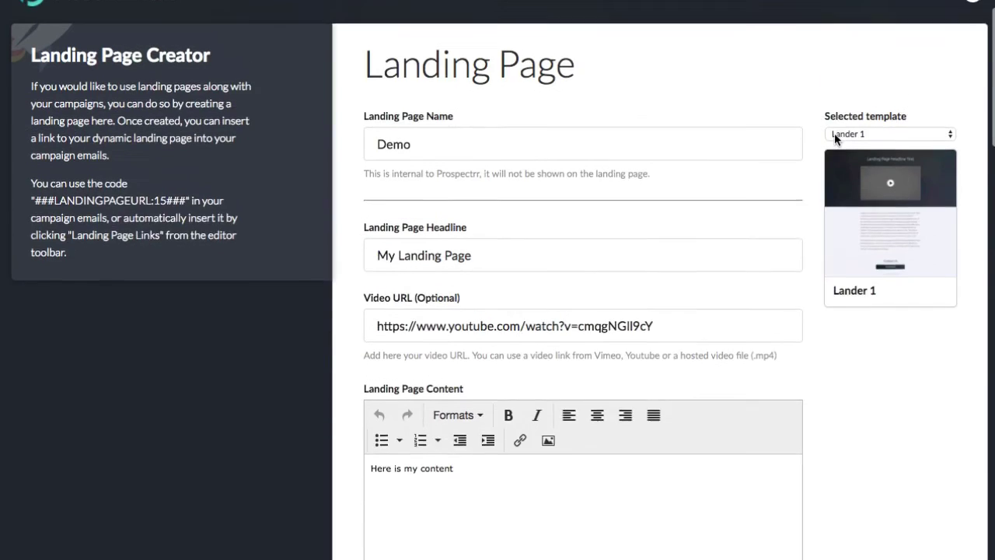
pyautogui.scroll(2, 835, 136)
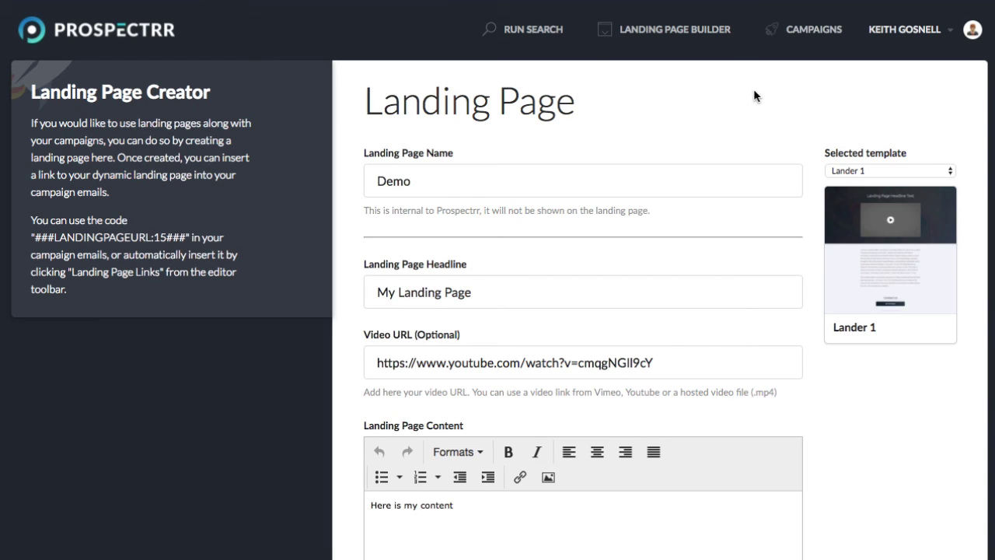
# Open the empty Campaigns manager and highlight the detailed usage and 0 / 500 outgoing email limits
pyautogui.click(788, 36)
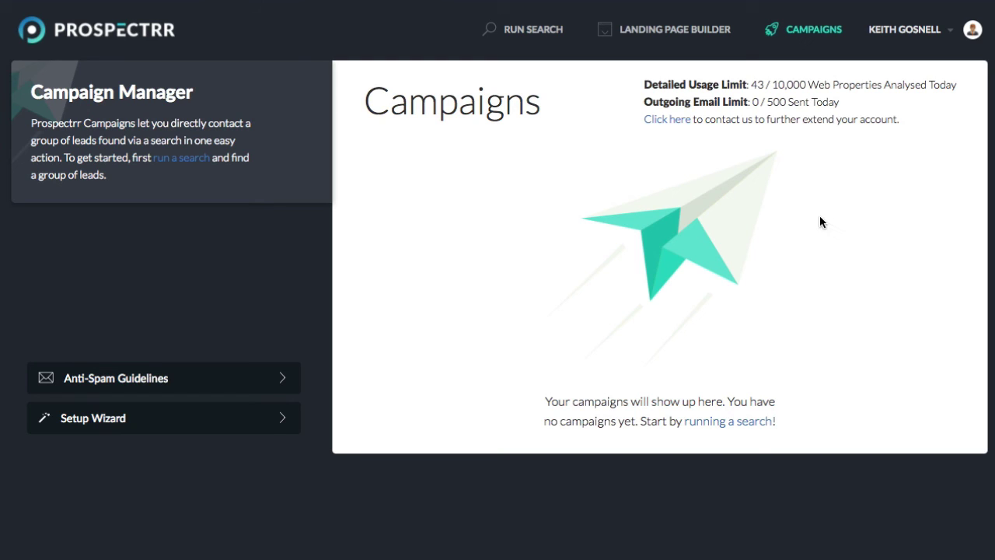
pyautogui.moveTo(667, 84); pyautogui.dragTo(746, 87)
pyautogui.click(770, 85)
pyautogui.moveTo(679, 102); pyautogui.dragTo(754, 102)
pyautogui.click(813, 107)
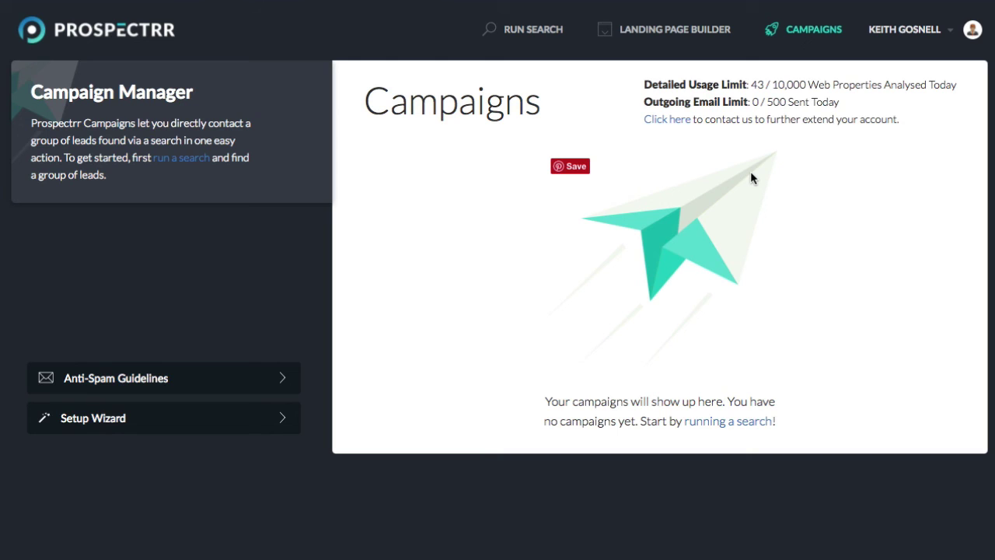
# Go to the Begin Search page listing recent Fitness Centers and Fitness Center searches
pyautogui.click(526, 40)
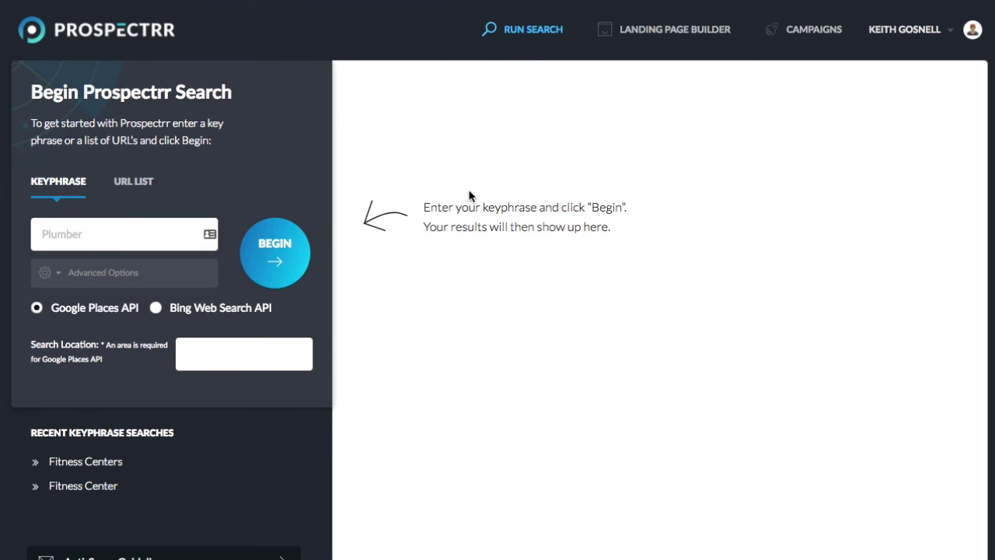